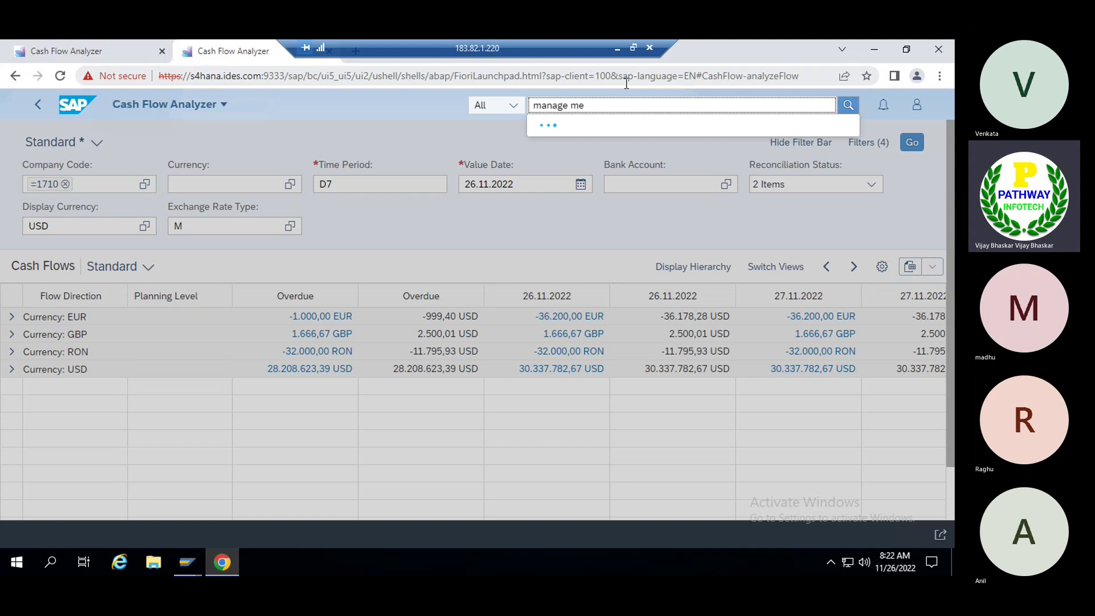
Search the launchpad for "manage memo"
text(o)
key(BackSpace)
text(mo)
Switch to the company code TRM5 cash flow and look at the available hierarchy display options
click(101, 51)
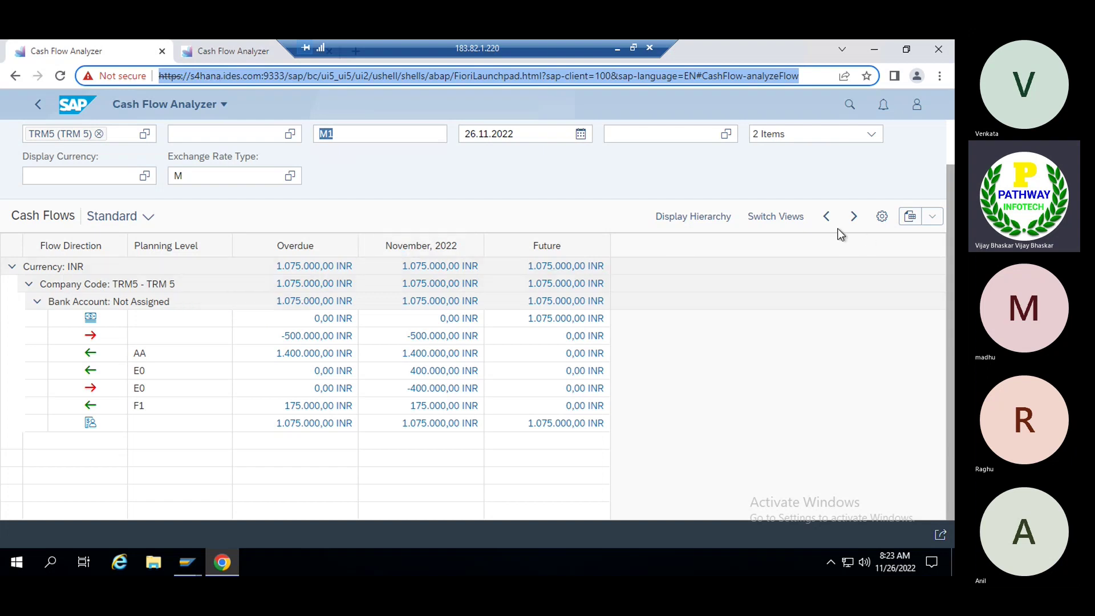
click(718, 226)
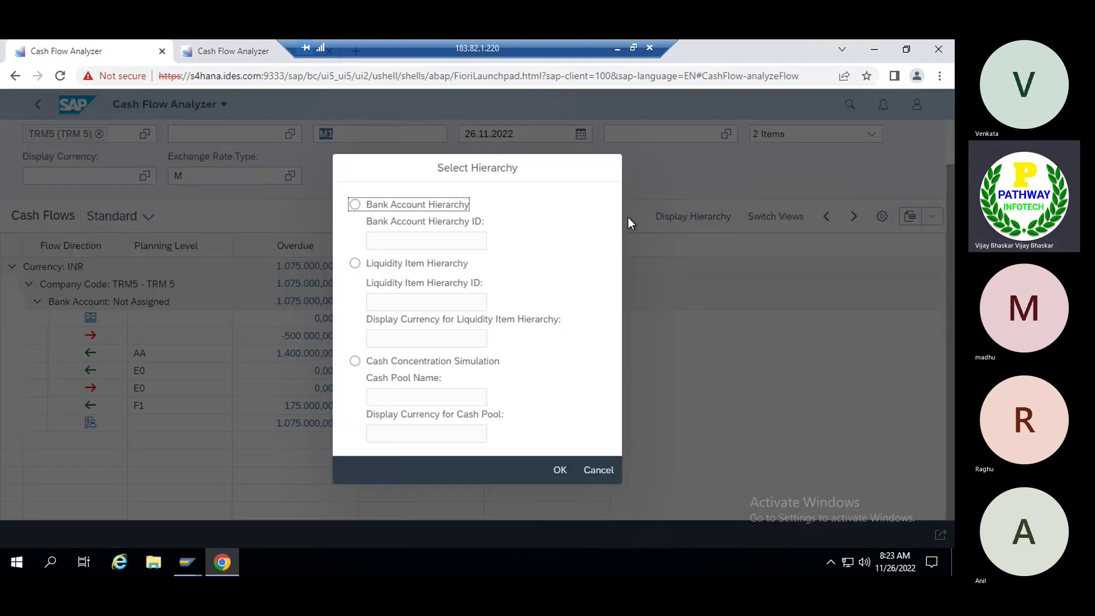
click(593, 473)
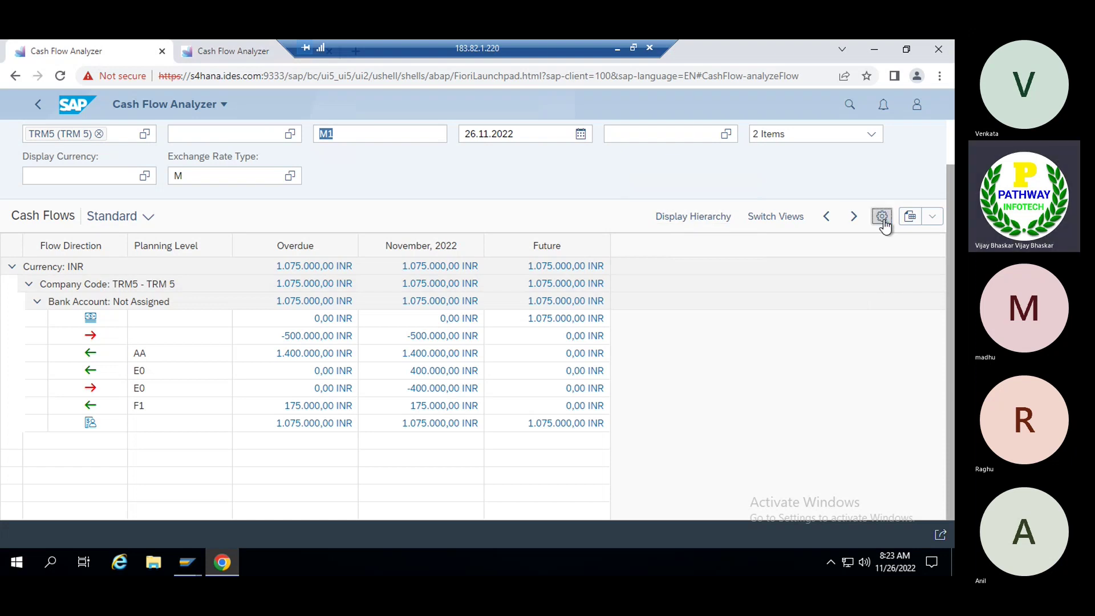
Add the Profit Center and Segment columns to the TRM5 cash flow table
click(882, 217)
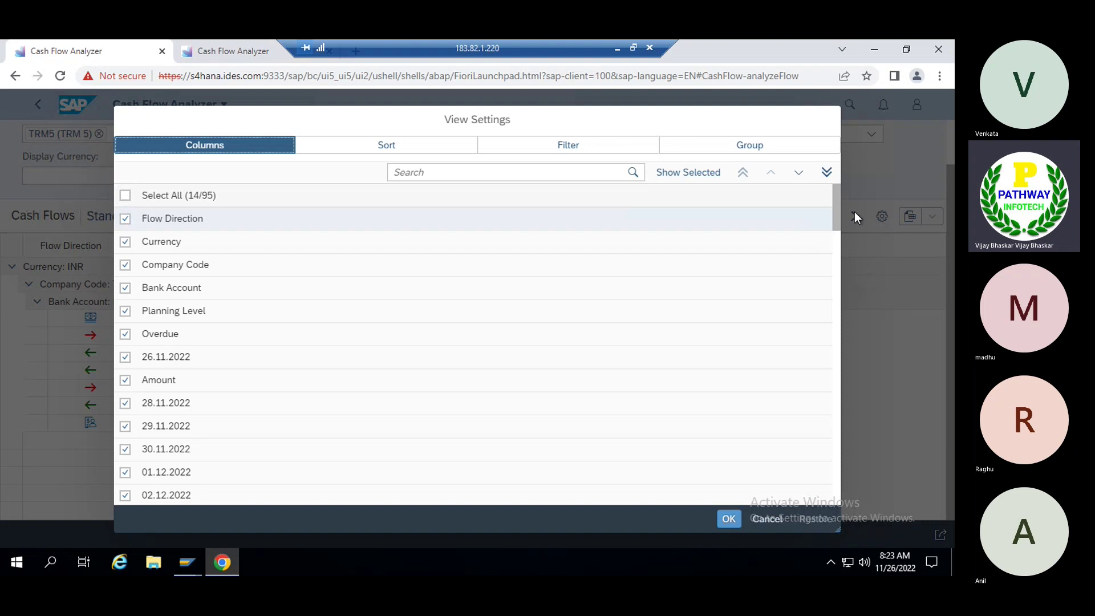
drag(834, 214, 827, 283)
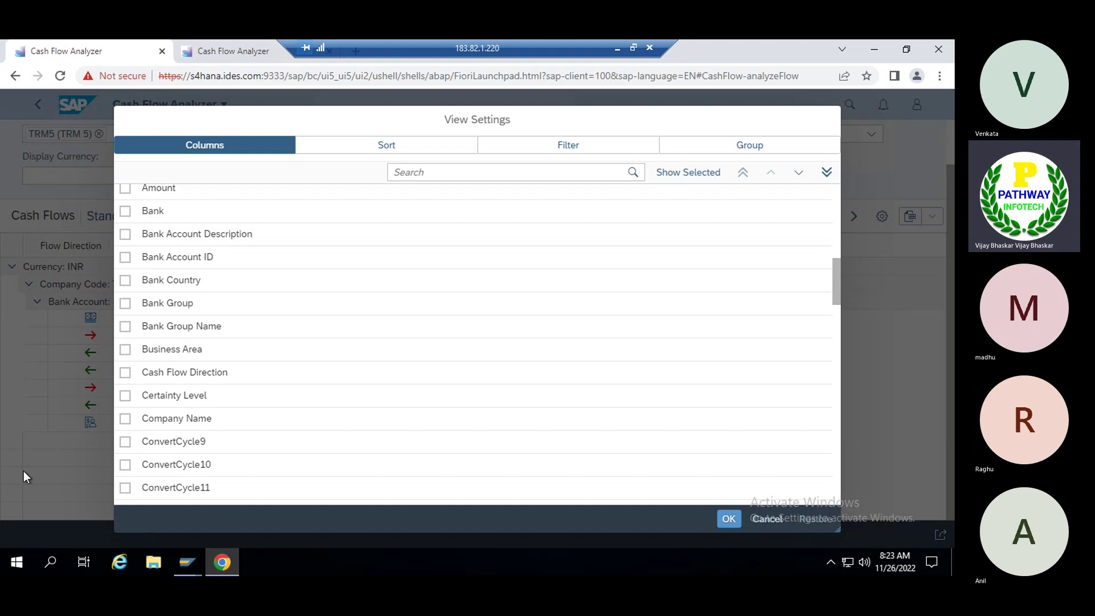
key(ctrl+plus)
key(ctrl+plus)
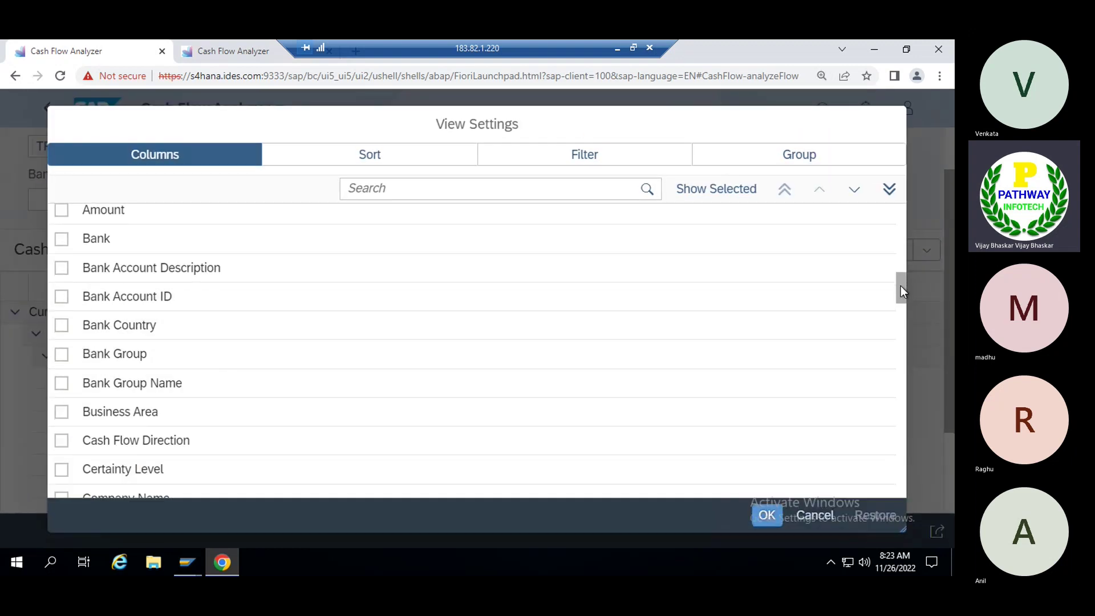
drag(902, 287, 895, 480)
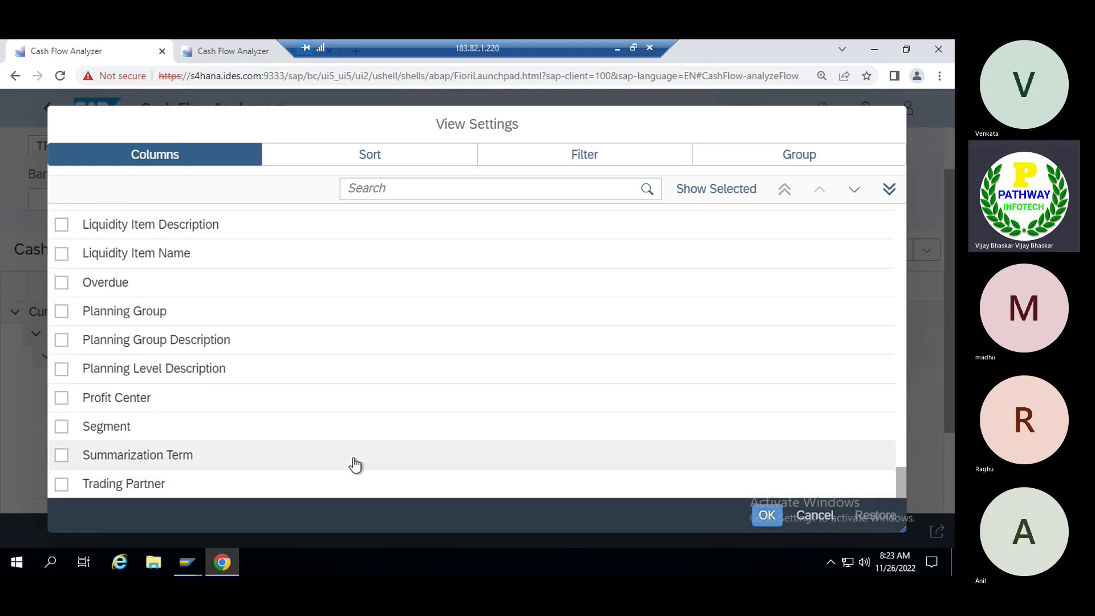
click(62, 399)
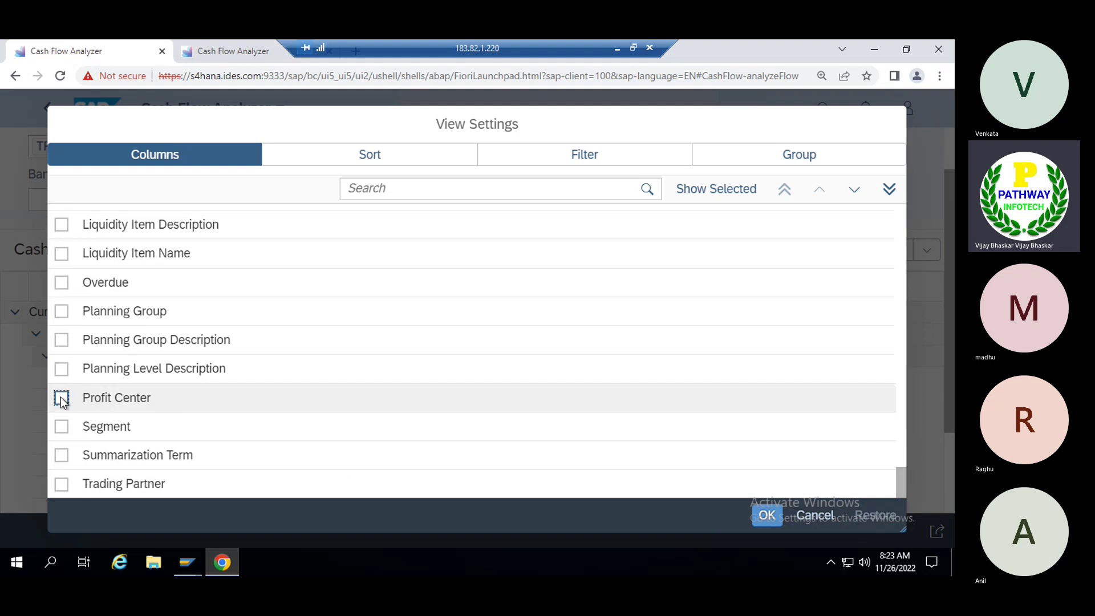
click(61, 428)
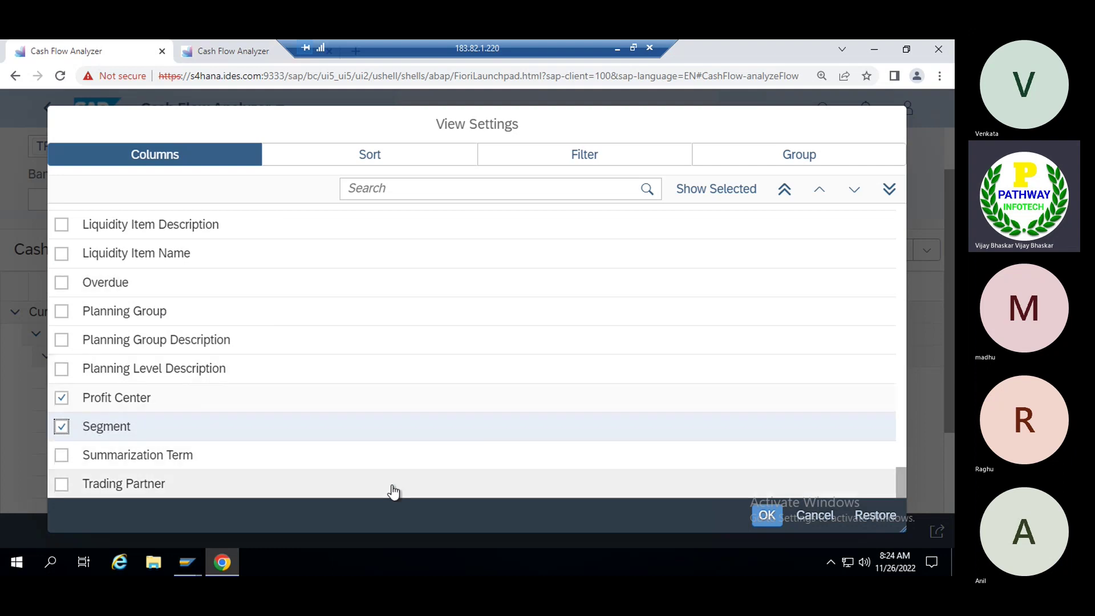
click(767, 516)
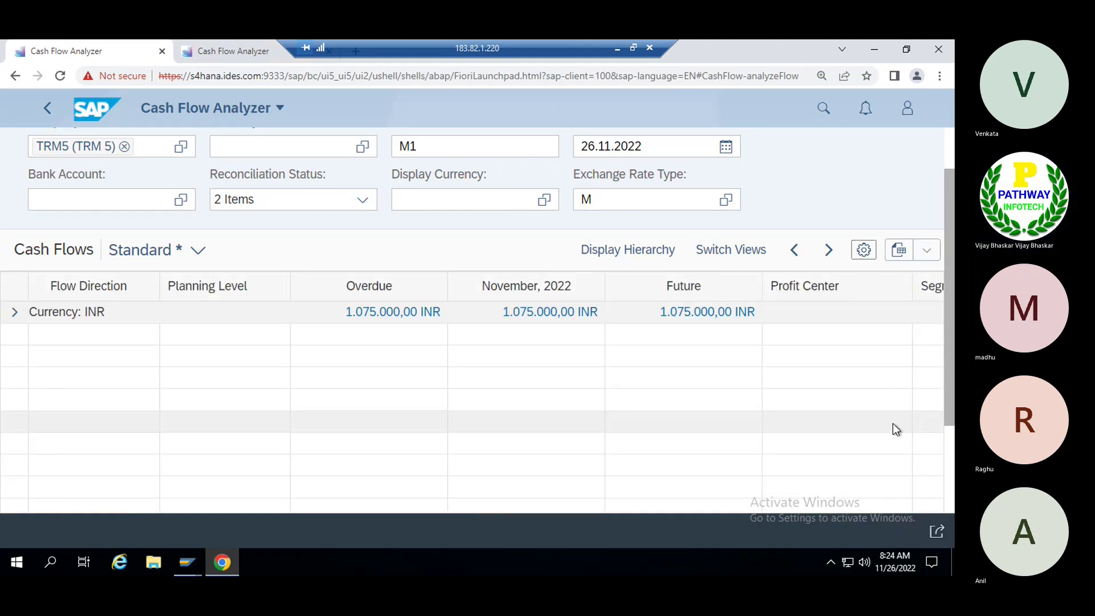
Reset the browser zoom to 100%
click(939, 75)
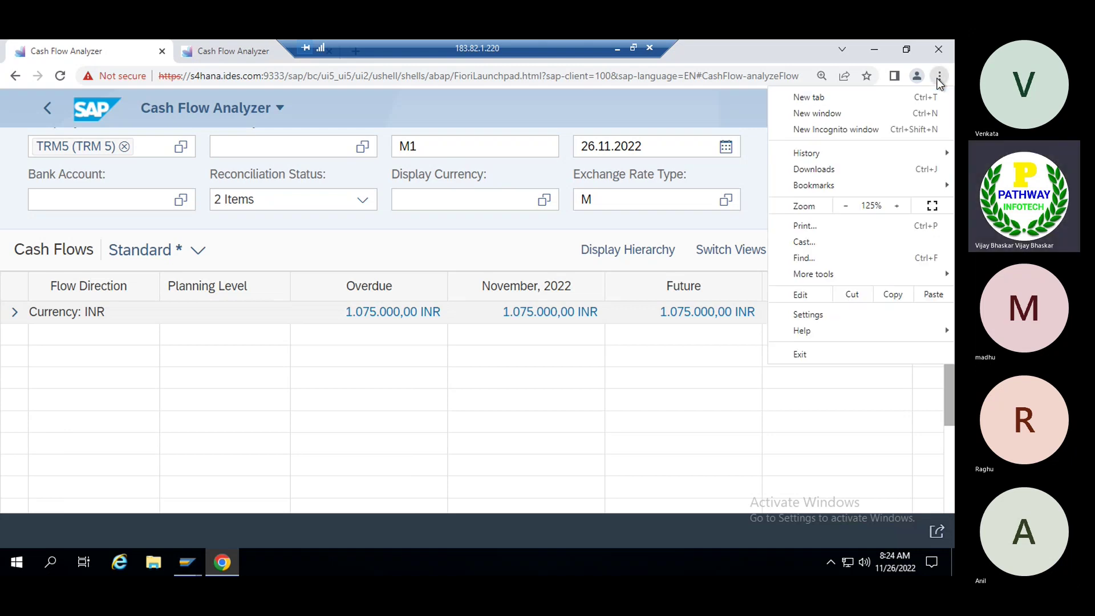
click(844, 206)
click(844, 207)
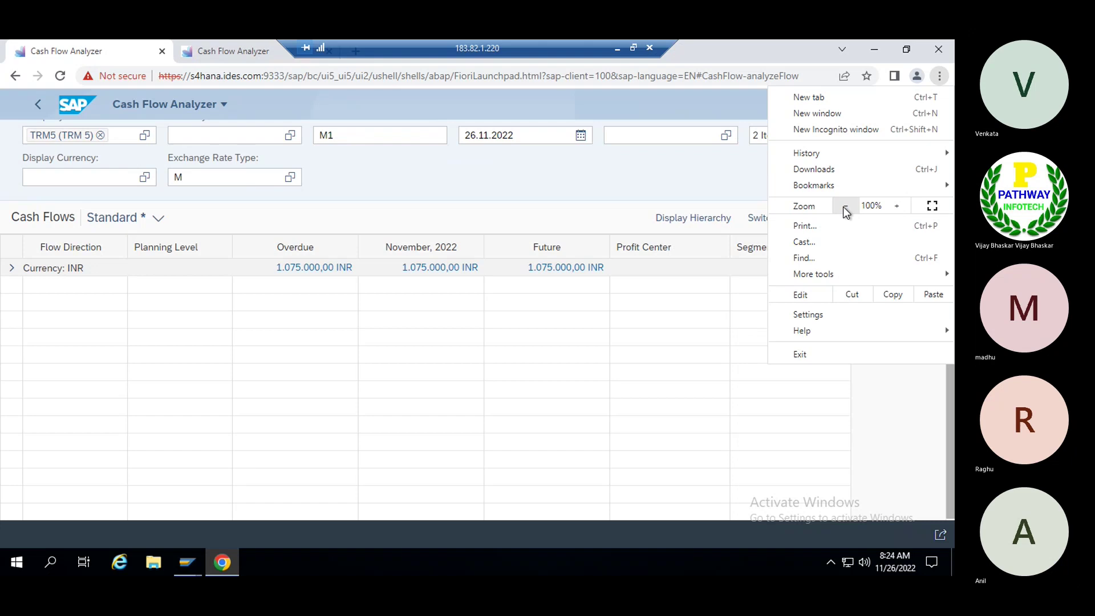
click(669, 174)
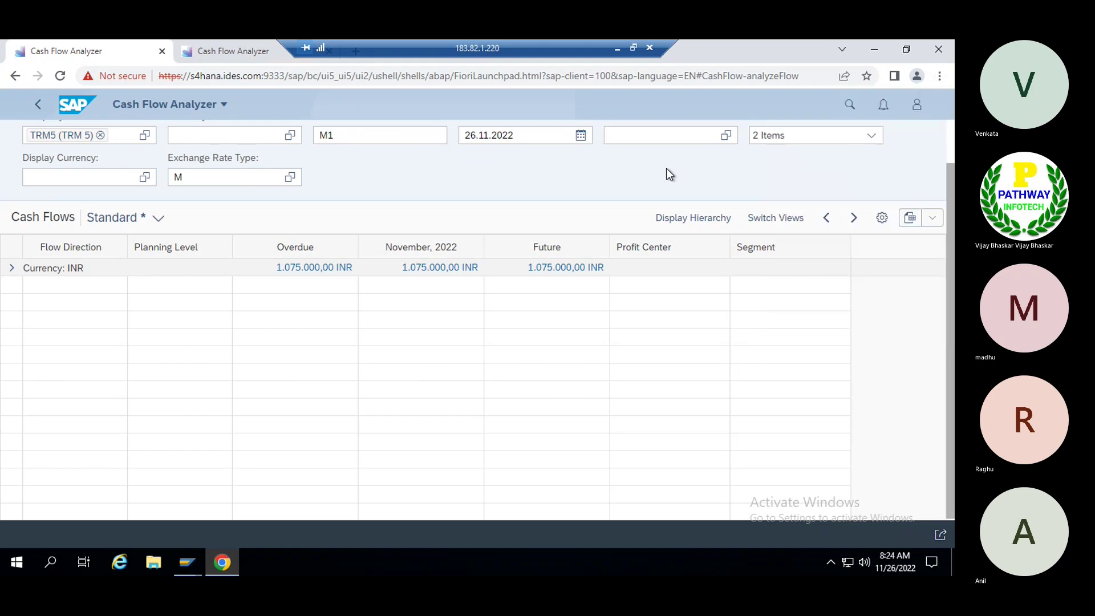
Expand the INR currency, company code TRM5 and unassigned bank account rows, and check the Profit Center column's options
click(12, 270)
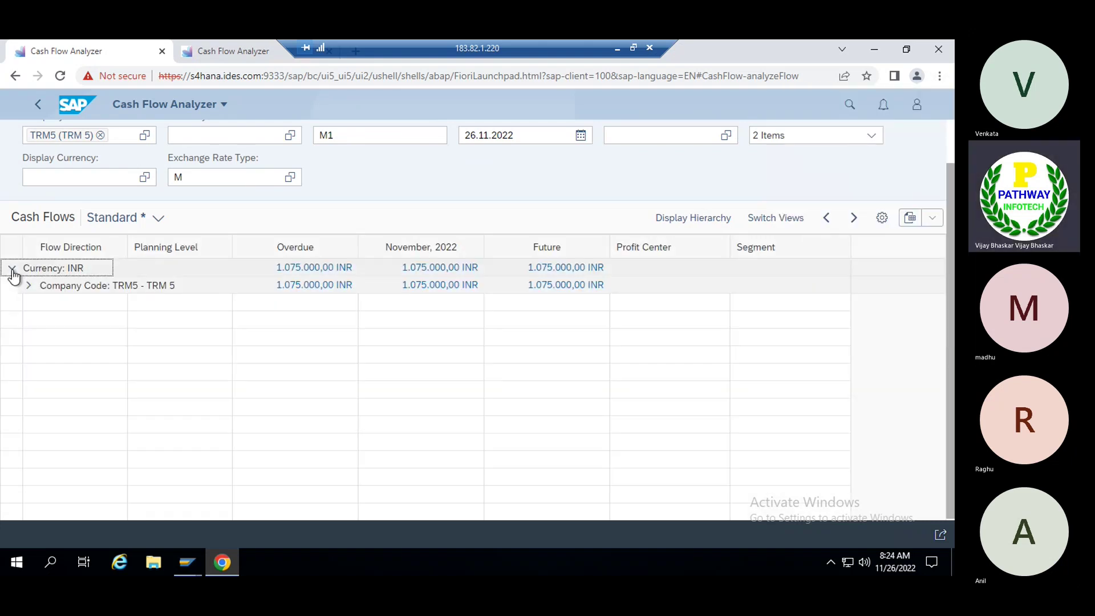
click(27, 287)
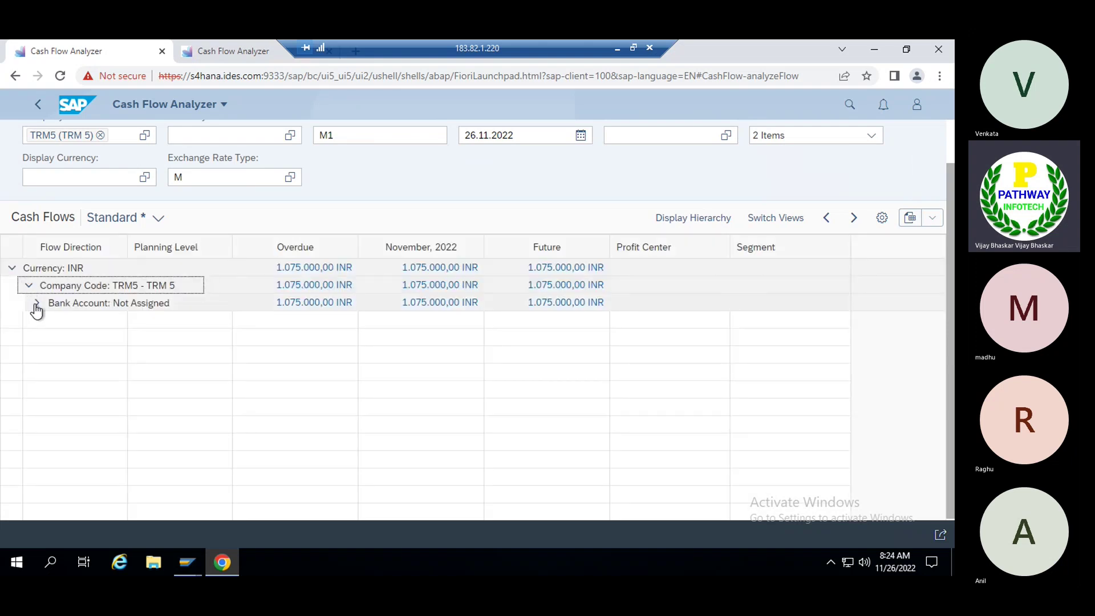
click(36, 305)
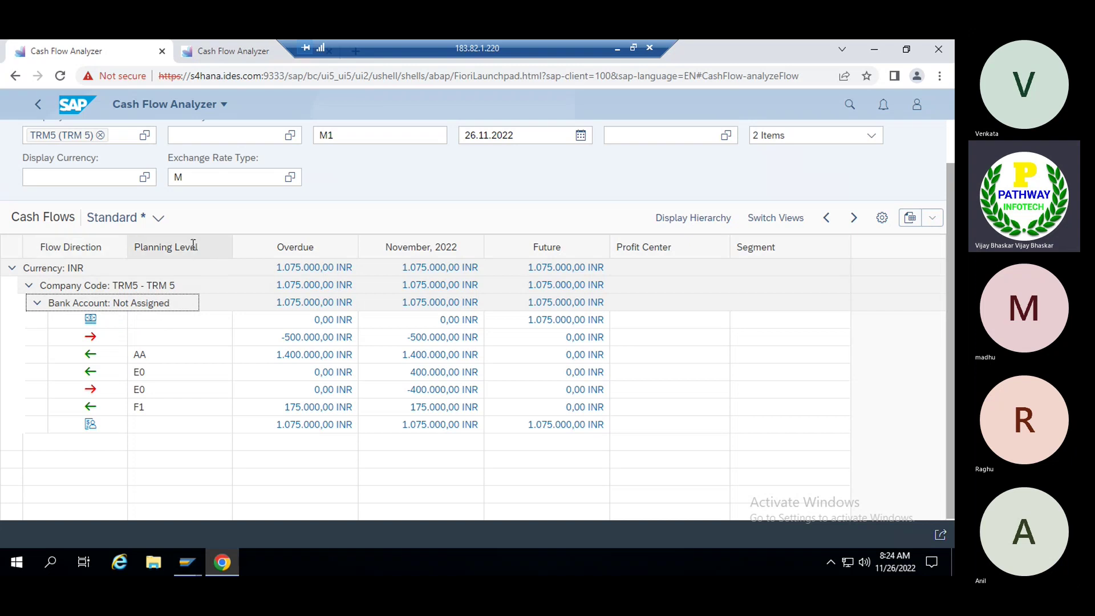
click(661, 245)
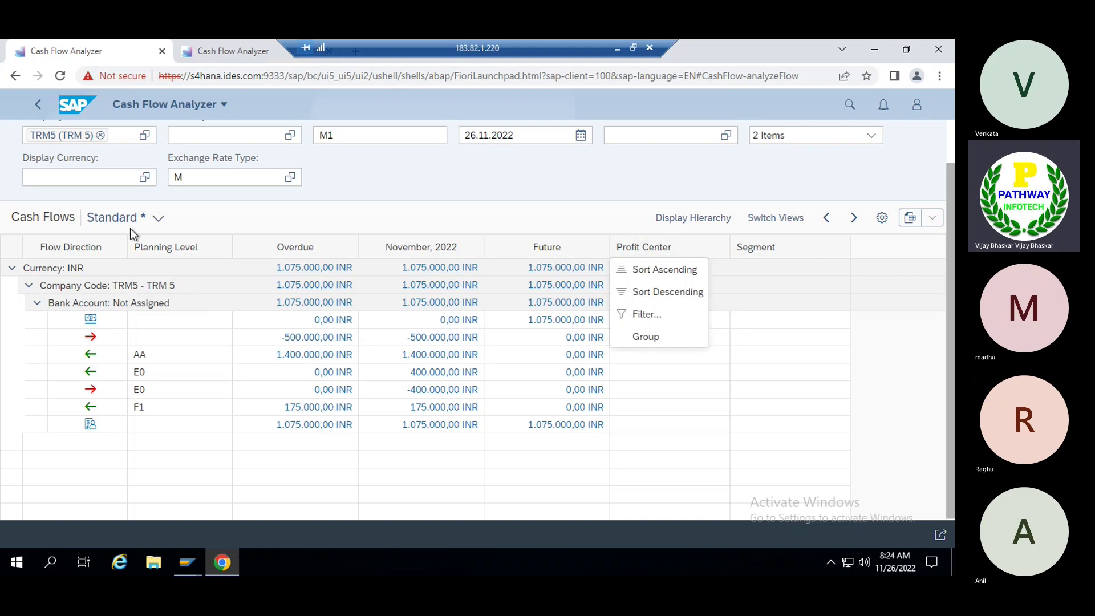
click(573, 202)
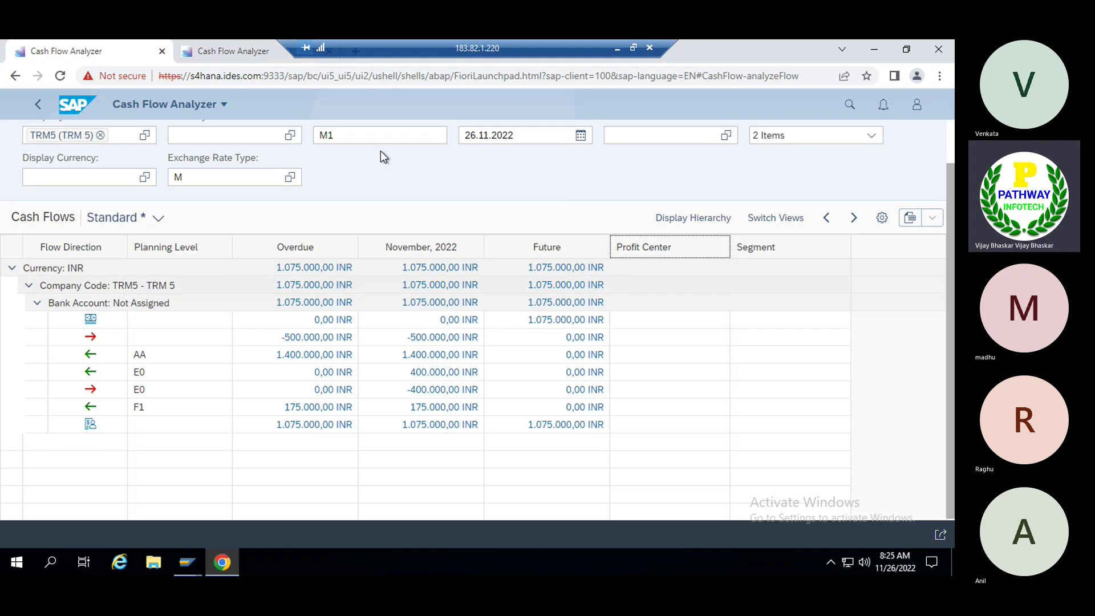
Find and open the Manage Memo Records app in the browser tab showing company code 1710
click(237, 51)
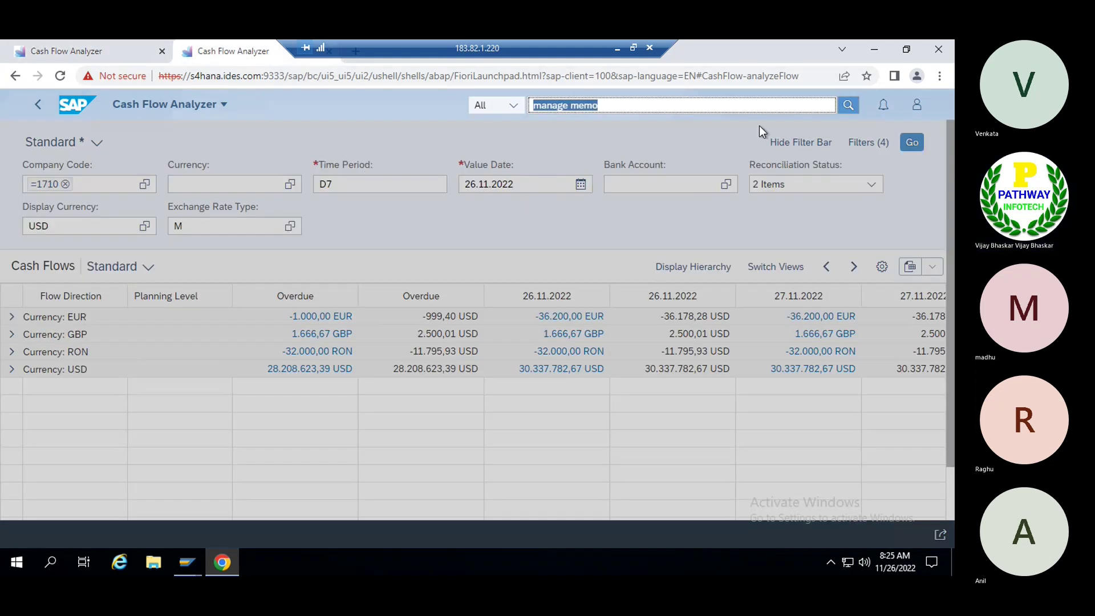
click(911, 143)
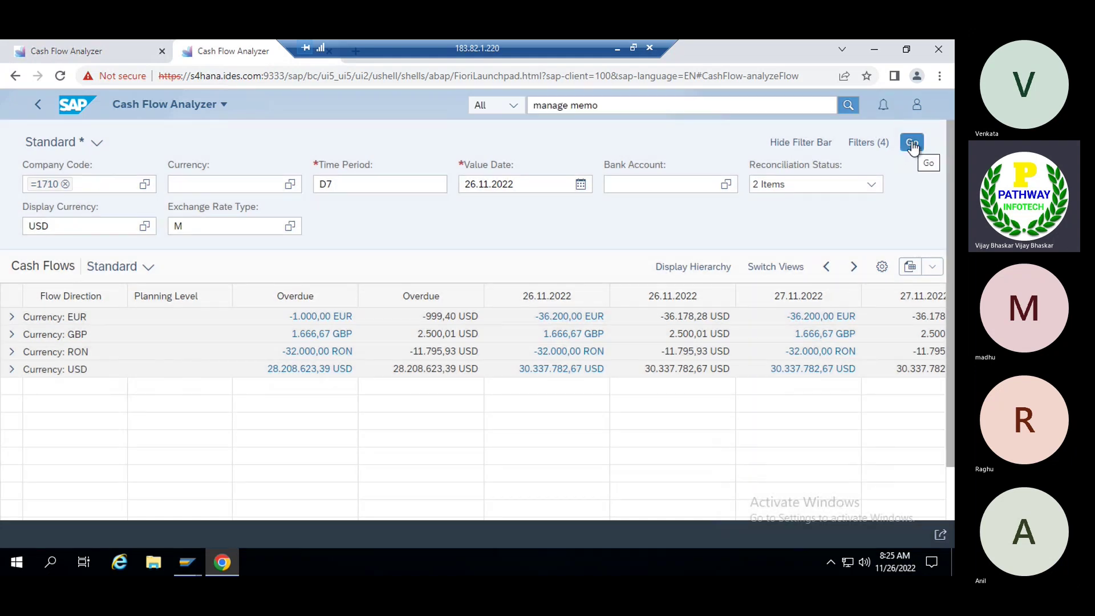
click(912, 144)
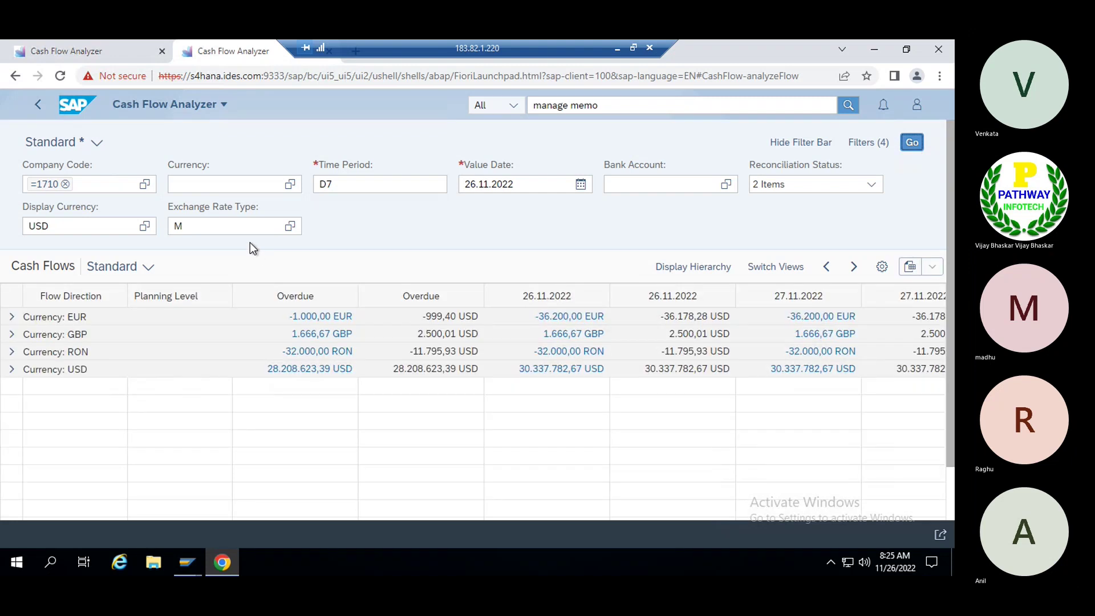
click(609, 105)
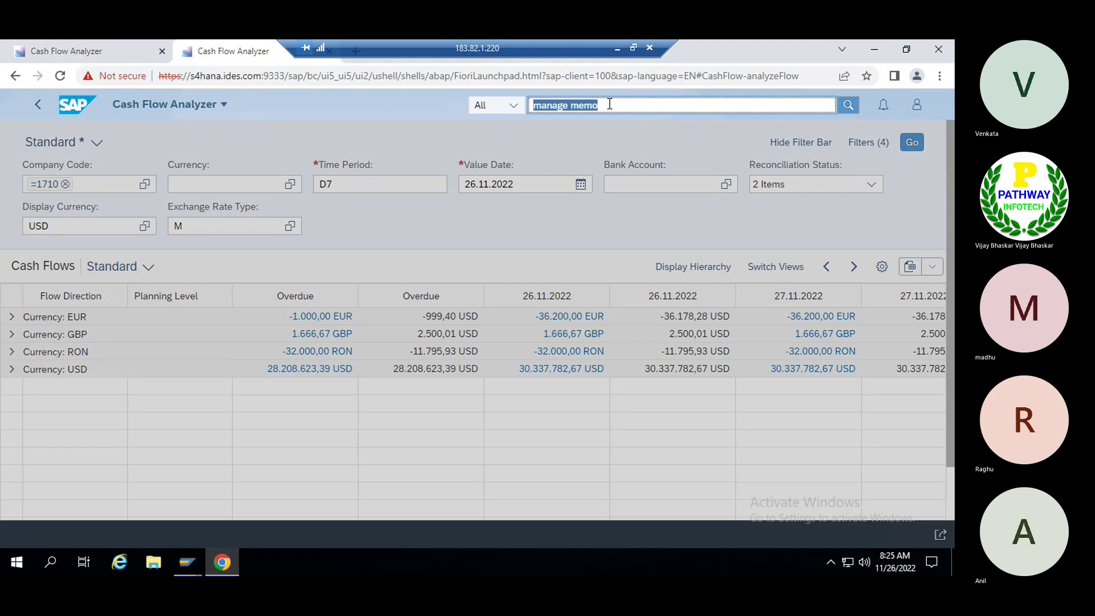
click(609, 104)
text(recors)
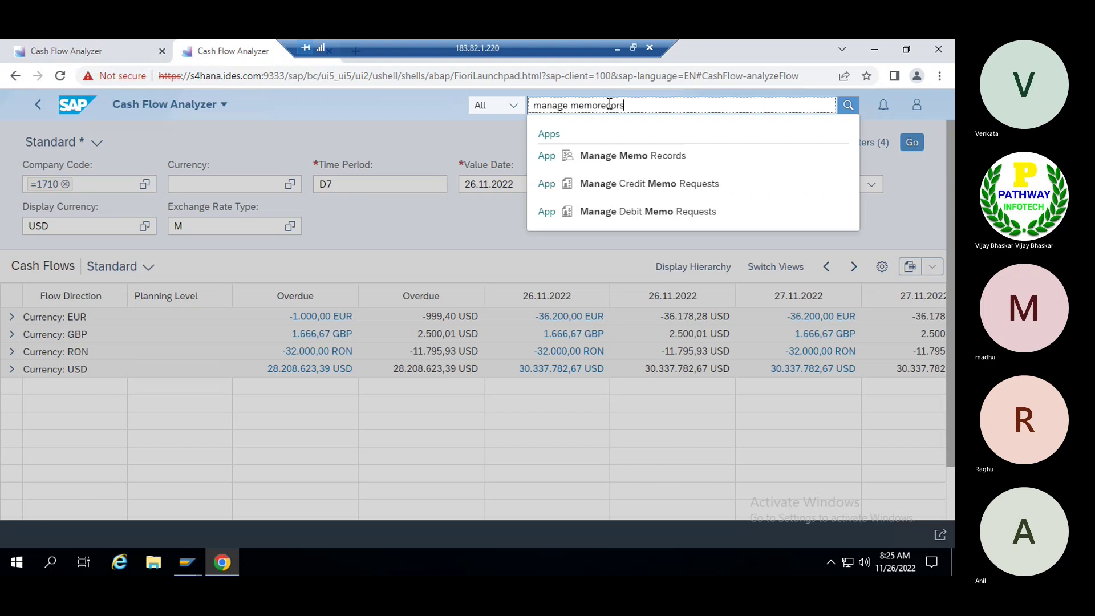
click(607, 156)
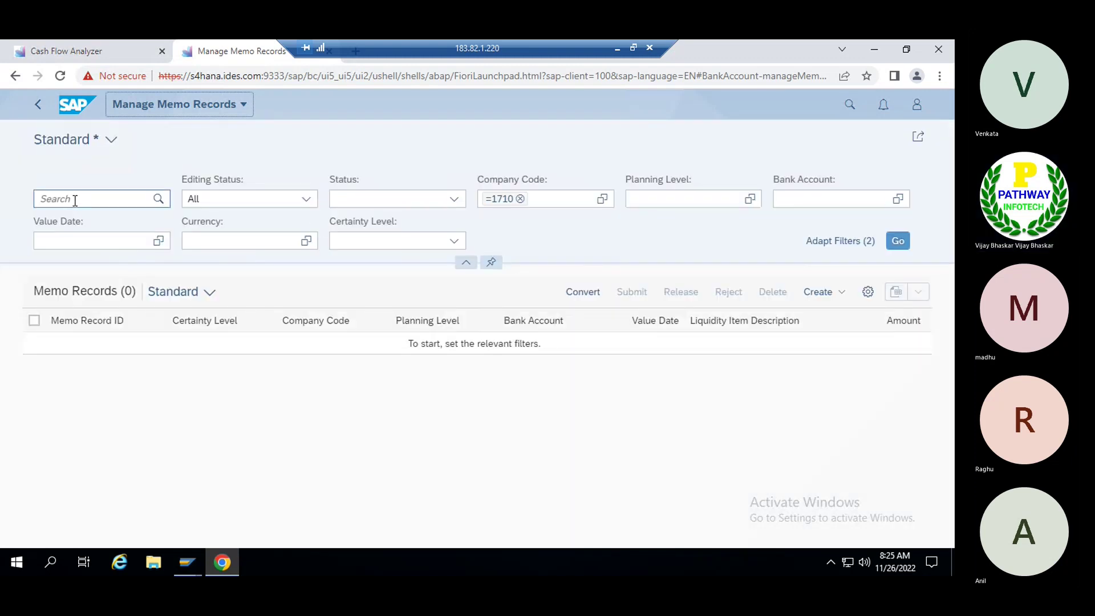
click(74, 200)
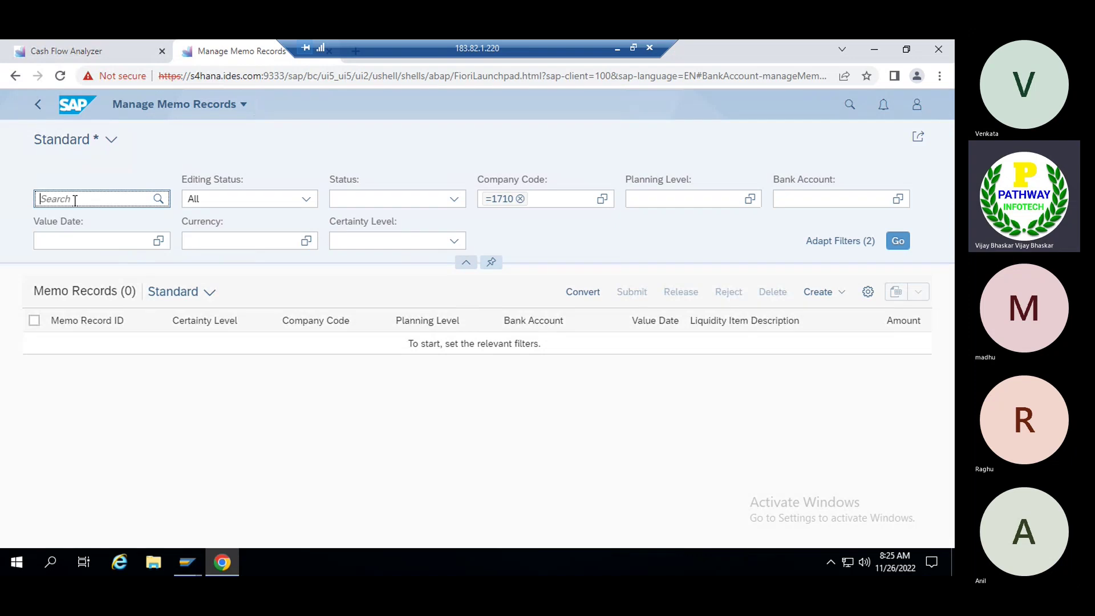
text(TRM5)
key(BackSpace)
key(BackSpace)
key(BackSpace)
key(BackSpace)
Replace the company code filter with TRM5 and list the matching memo records
click(519, 199)
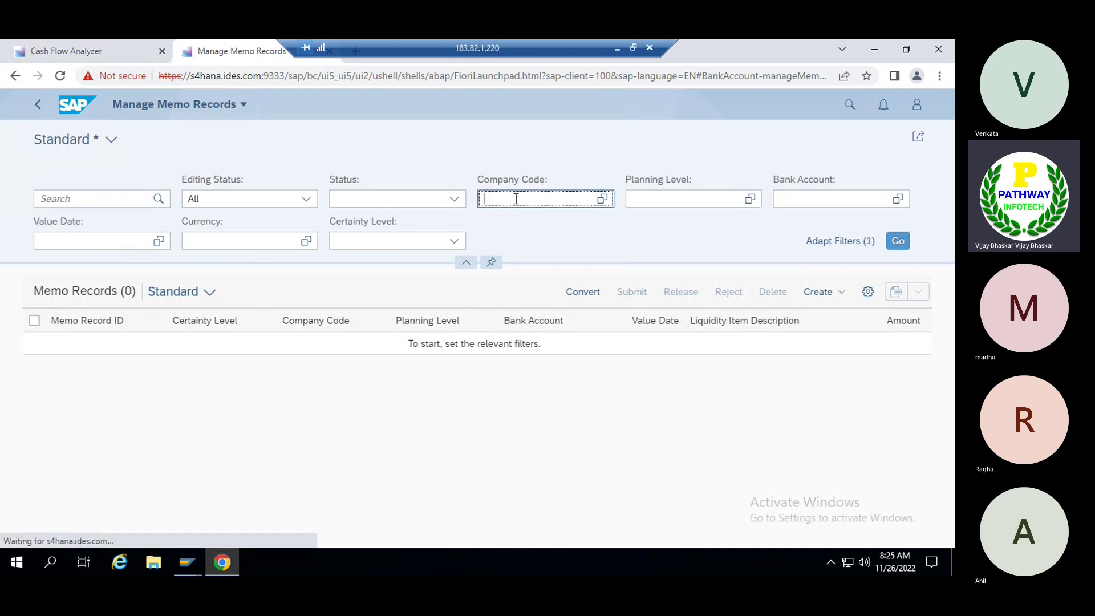
text(TRM5)
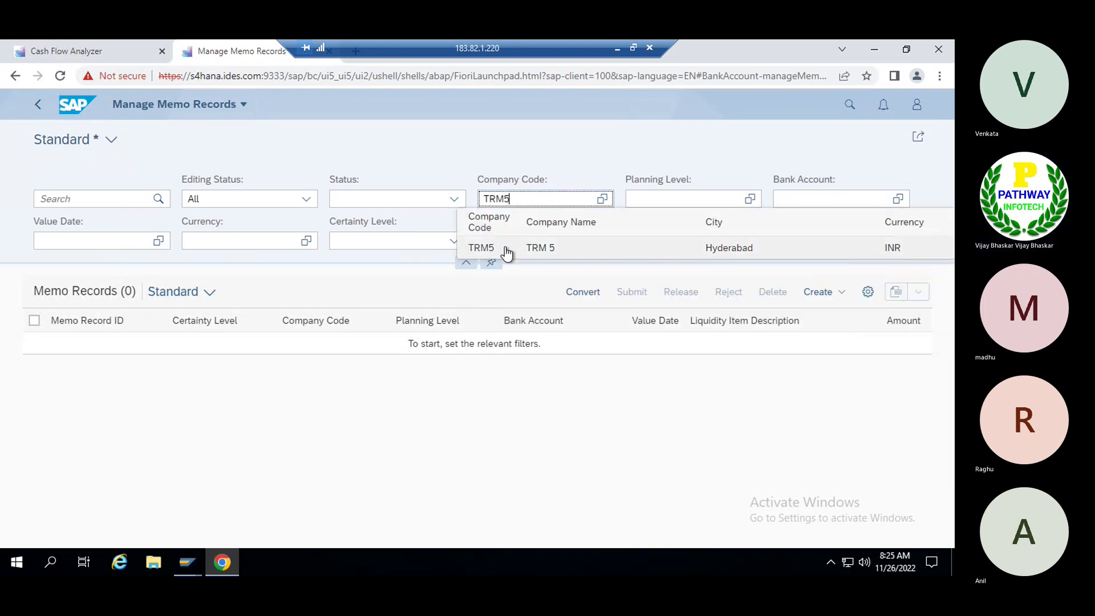
click(506, 315)
click(897, 242)
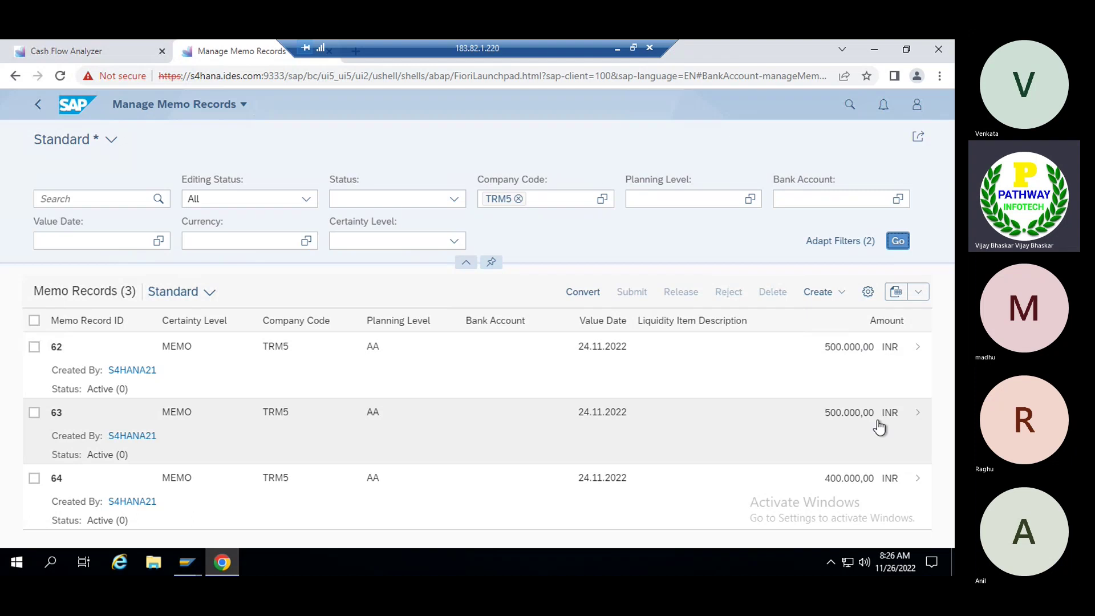
Check the TRM5 cash flow rows, delete memo record 62 and refresh the memo record list
click(98, 48)
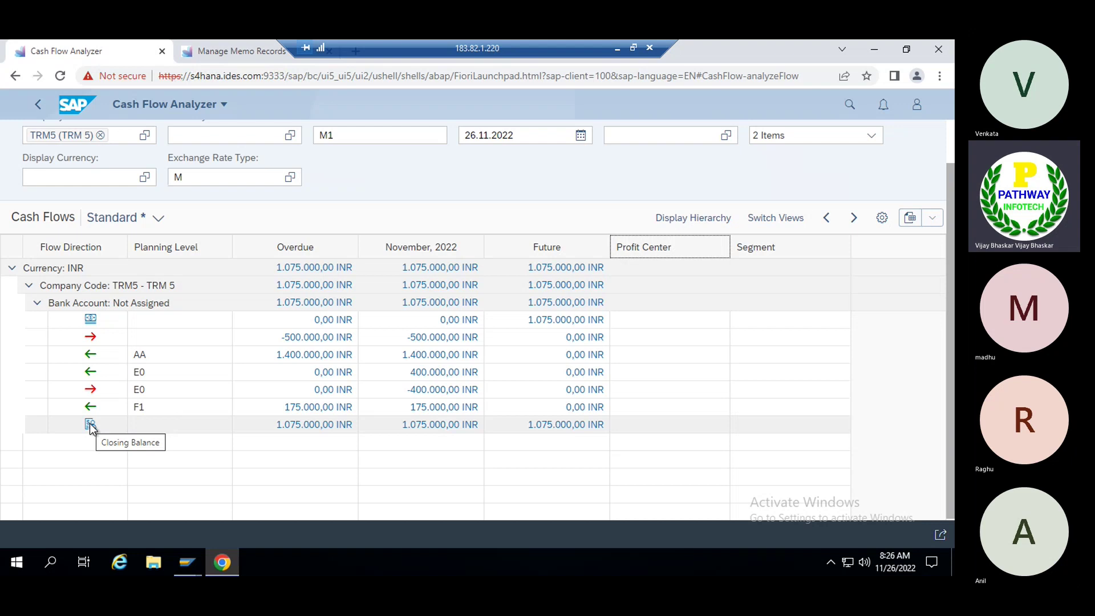
click(203, 55)
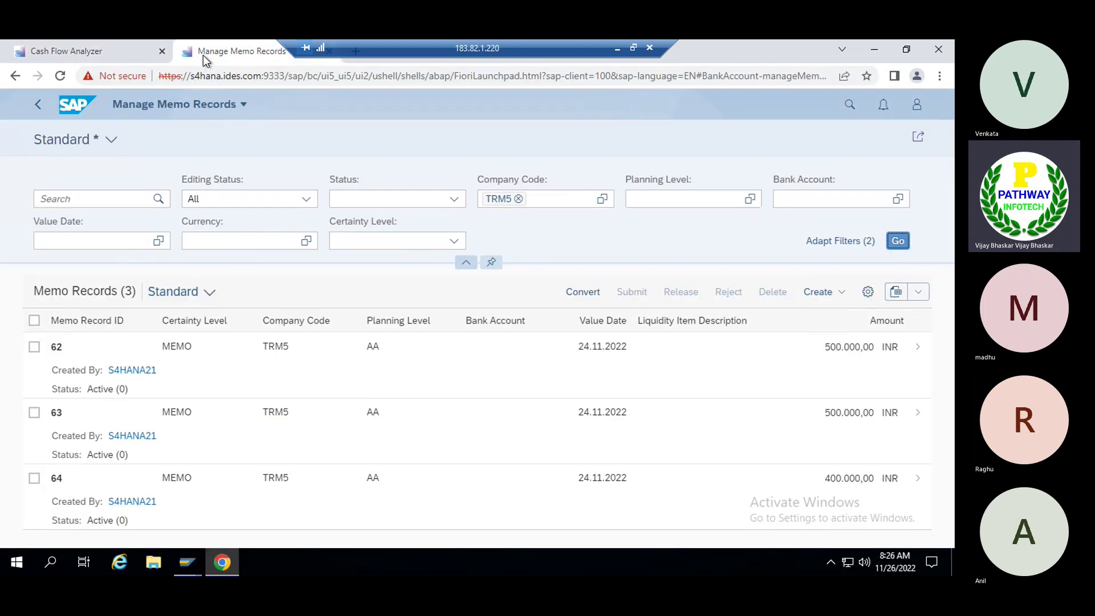
click(35, 347)
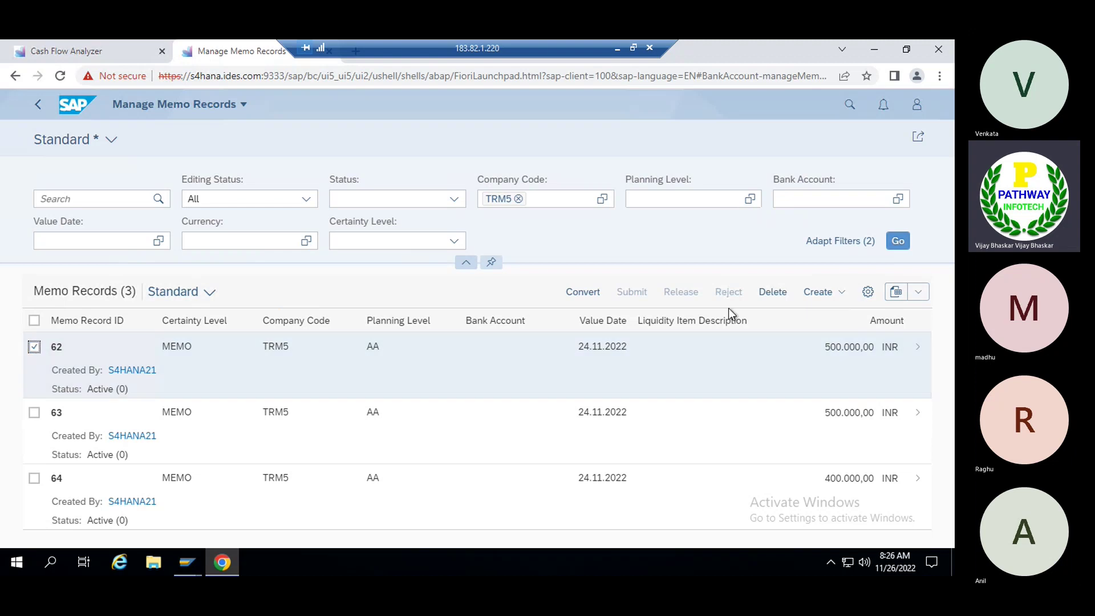
click(772, 294)
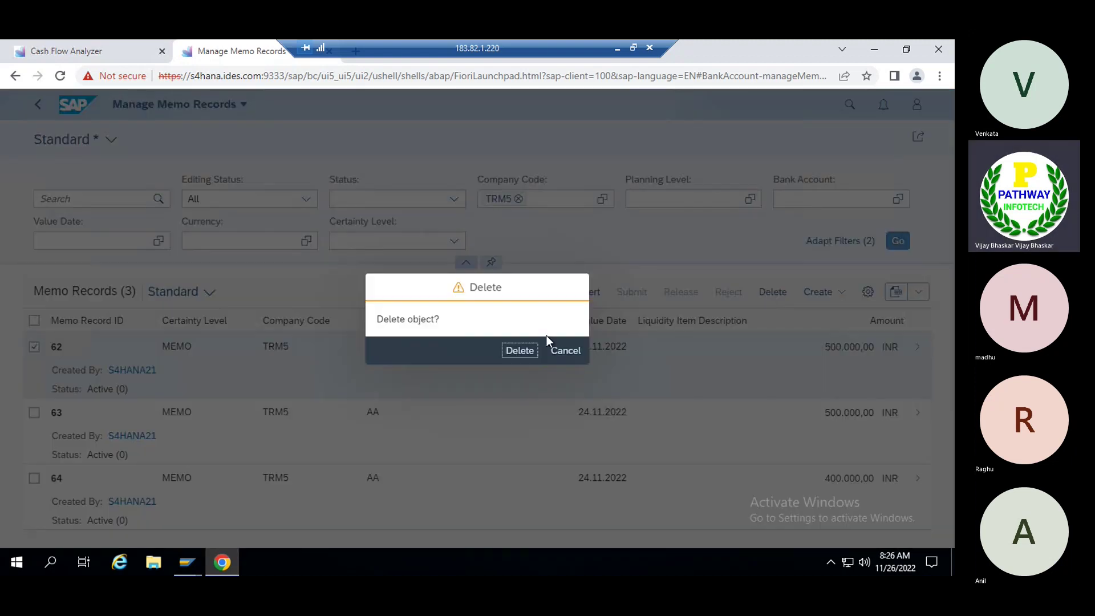
click(516, 351)
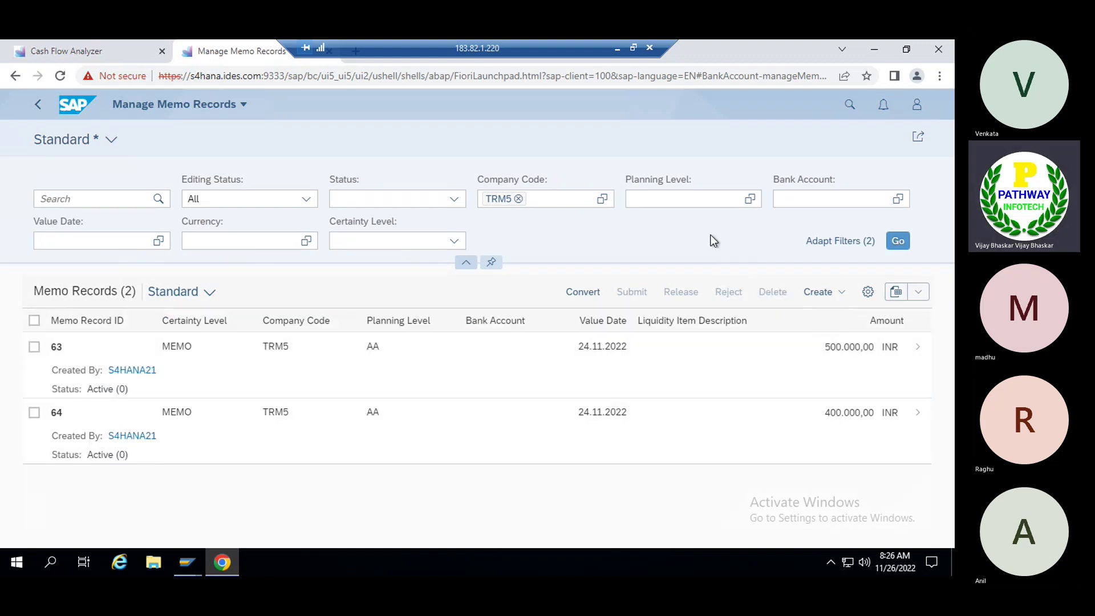
click(895, 243)
Refresh the TRM5 cash flows in Cash Flow Analyzer and expand the INR currency, company code and unassigned bank account rows
click(98, 51)
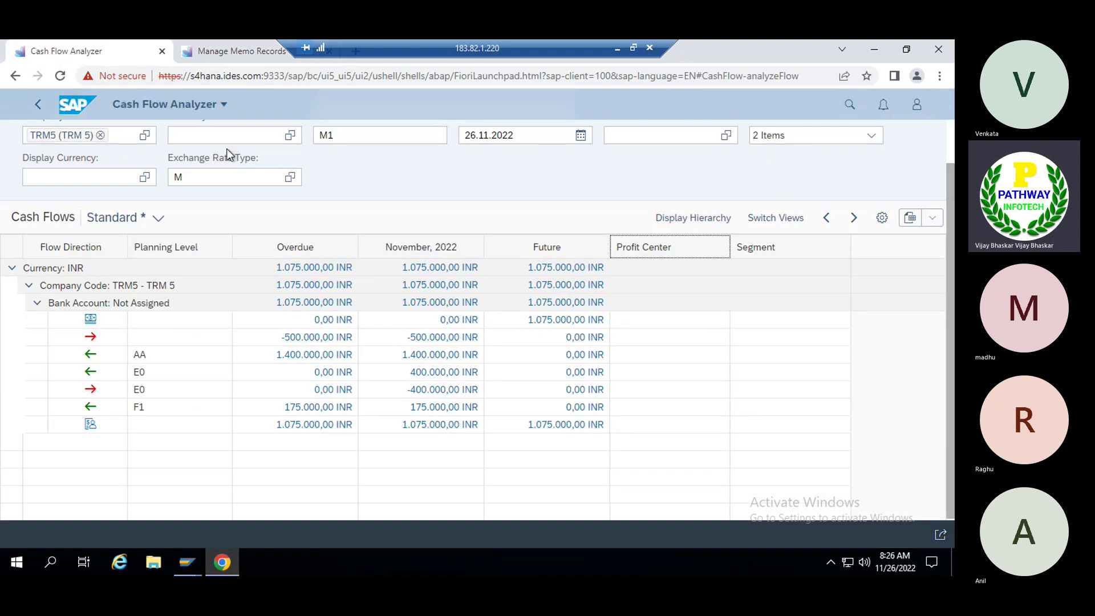
scroll(947, 138, up, 2)
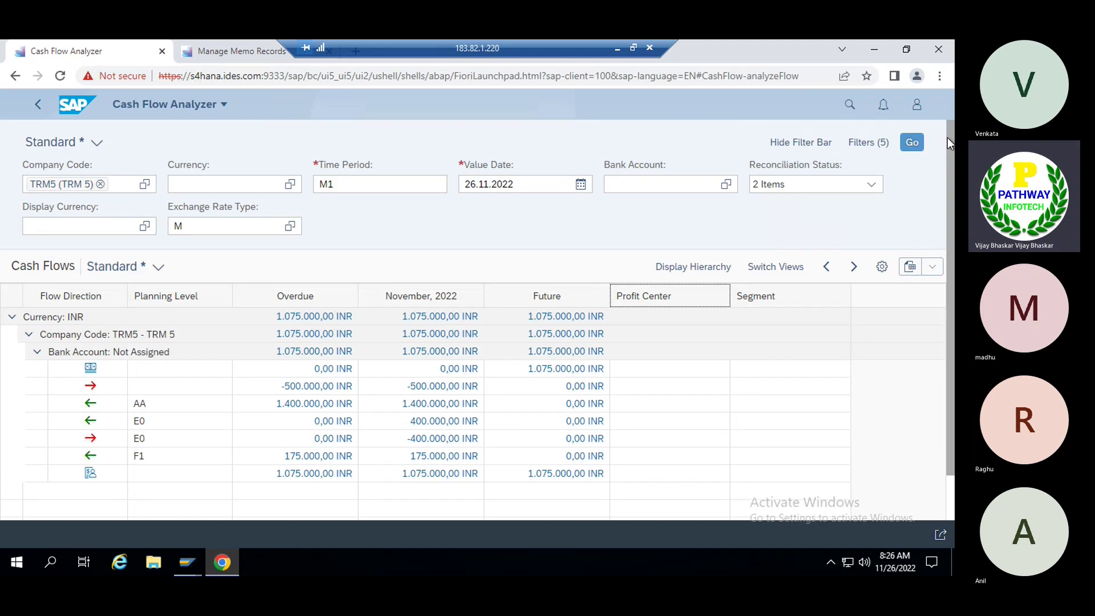
click(912, 146)
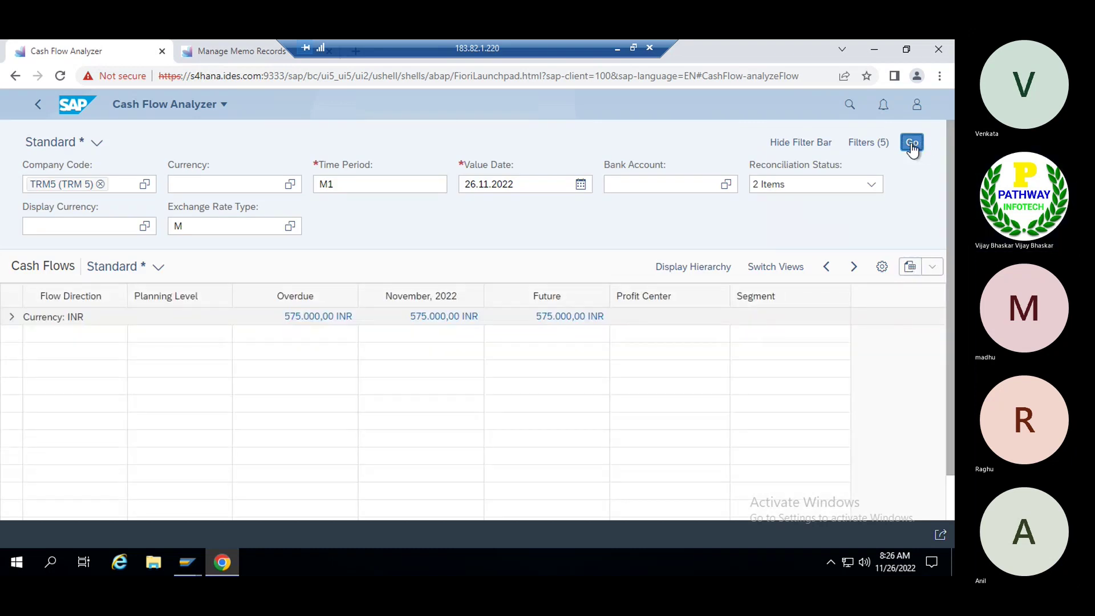
click(11, 318)
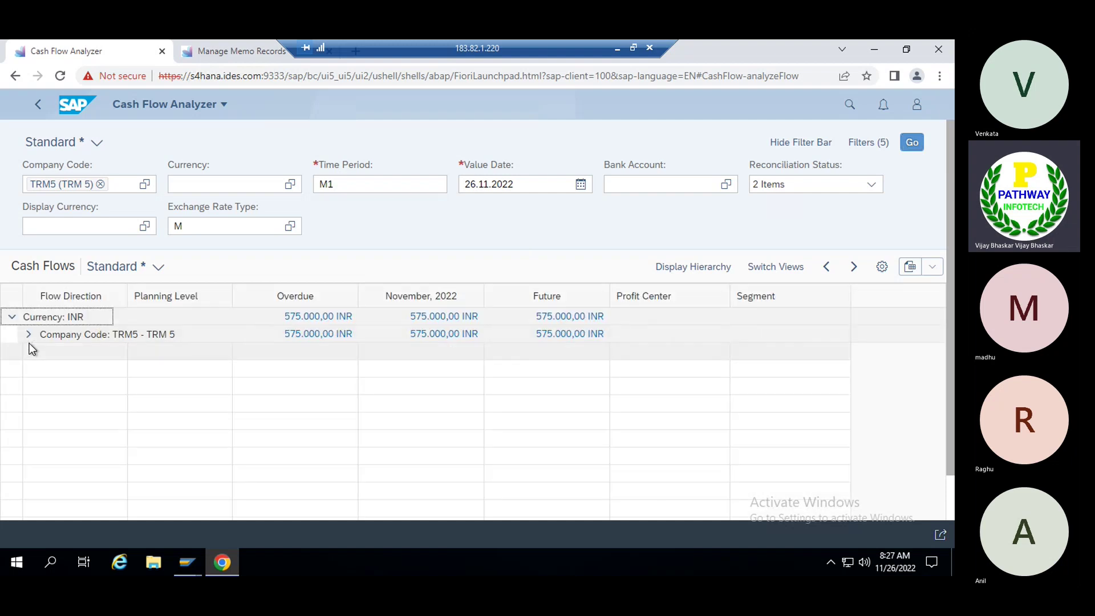
click(30, 339)
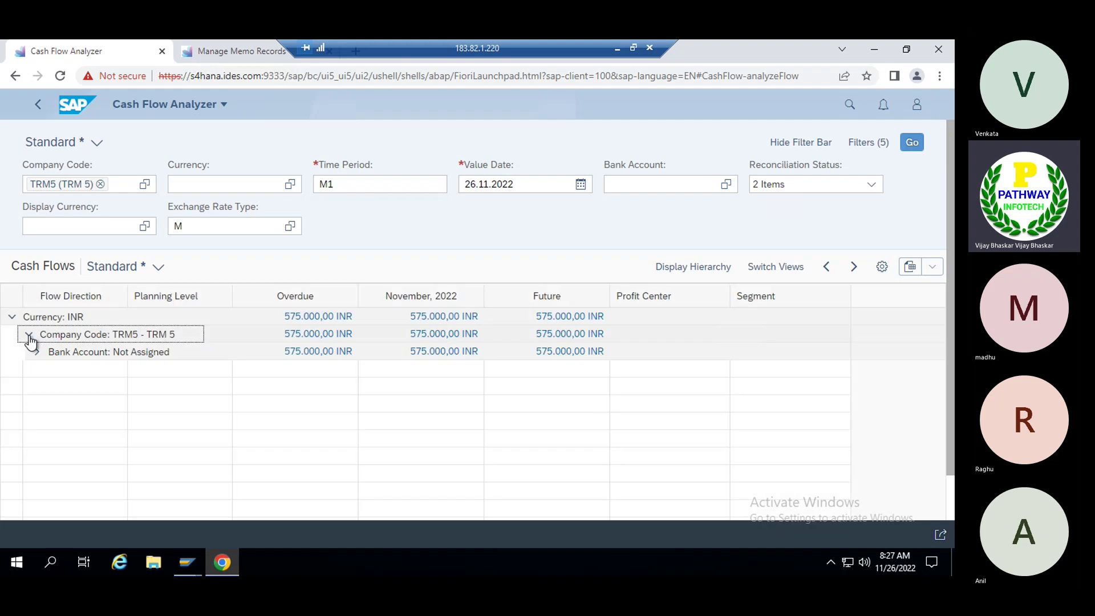
click(38, 353)
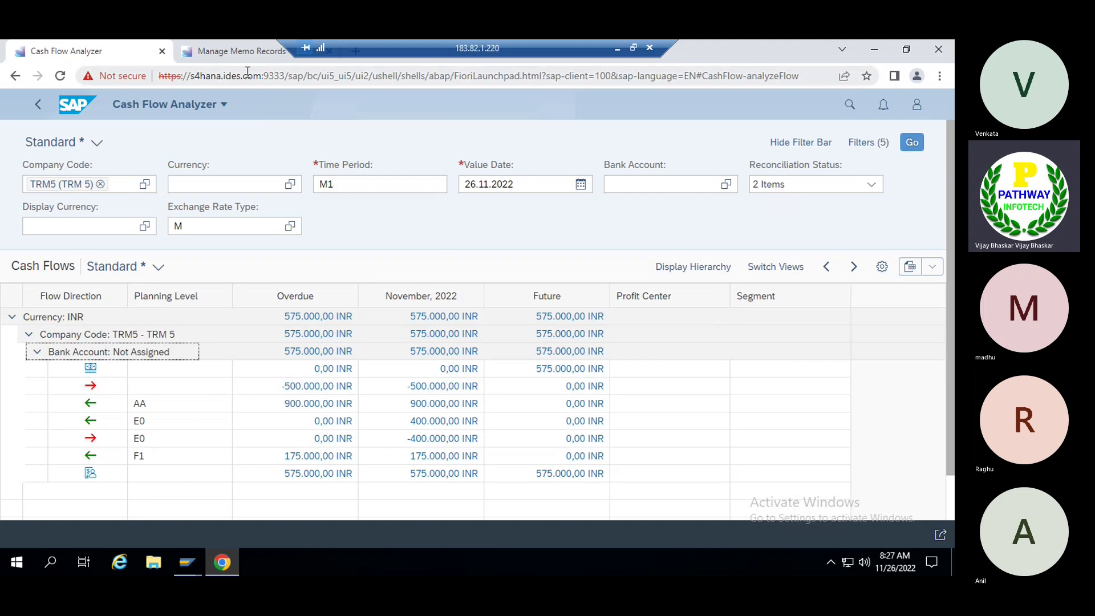
Check the TRM5 memo record list, view the Cash Management data setup activities in Display IMG, and return to the browser
click(231, 52)
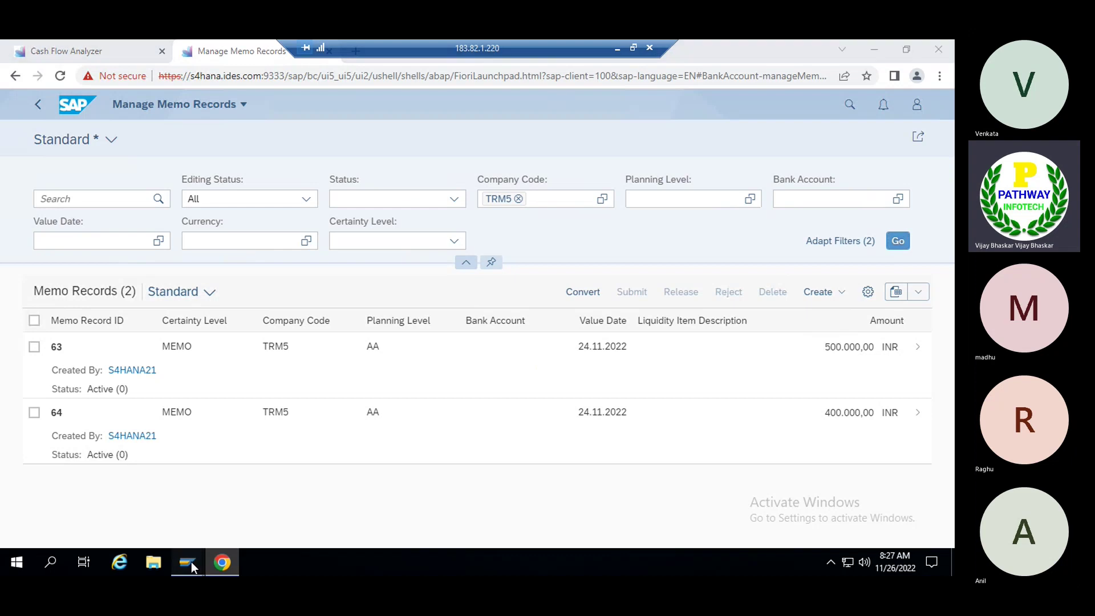
mouse_move(191, 563)
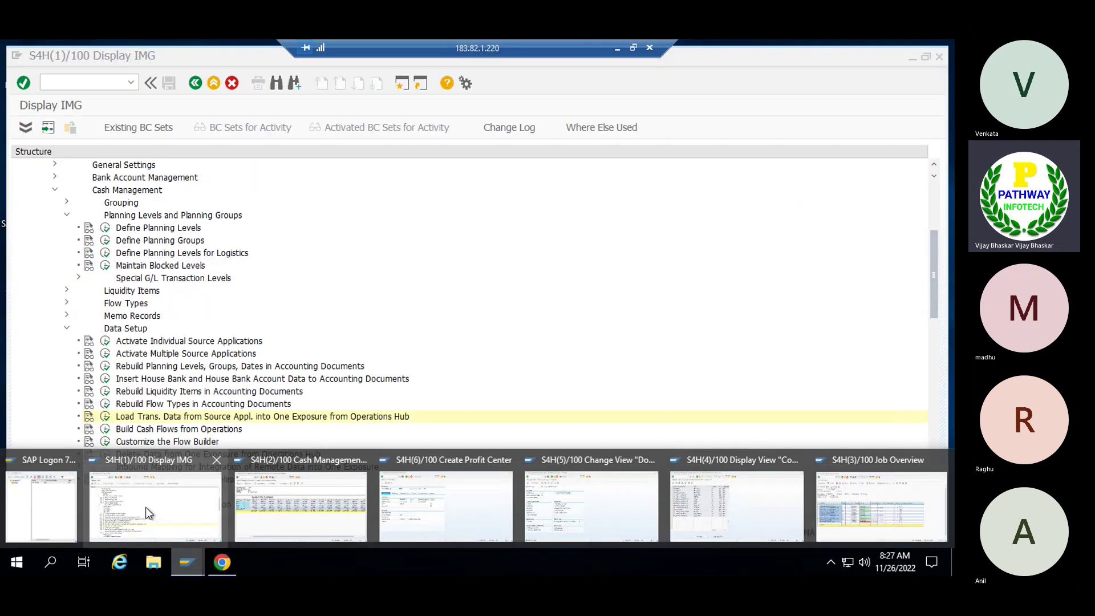
click(145, 508)
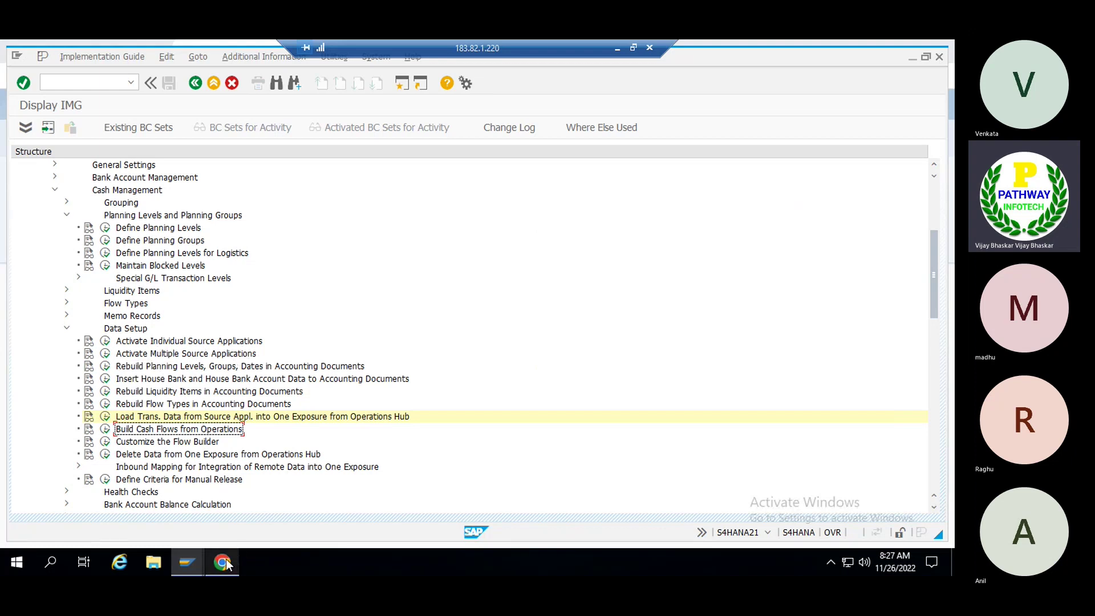
mouse_move(224, 562)
click(232, 493)
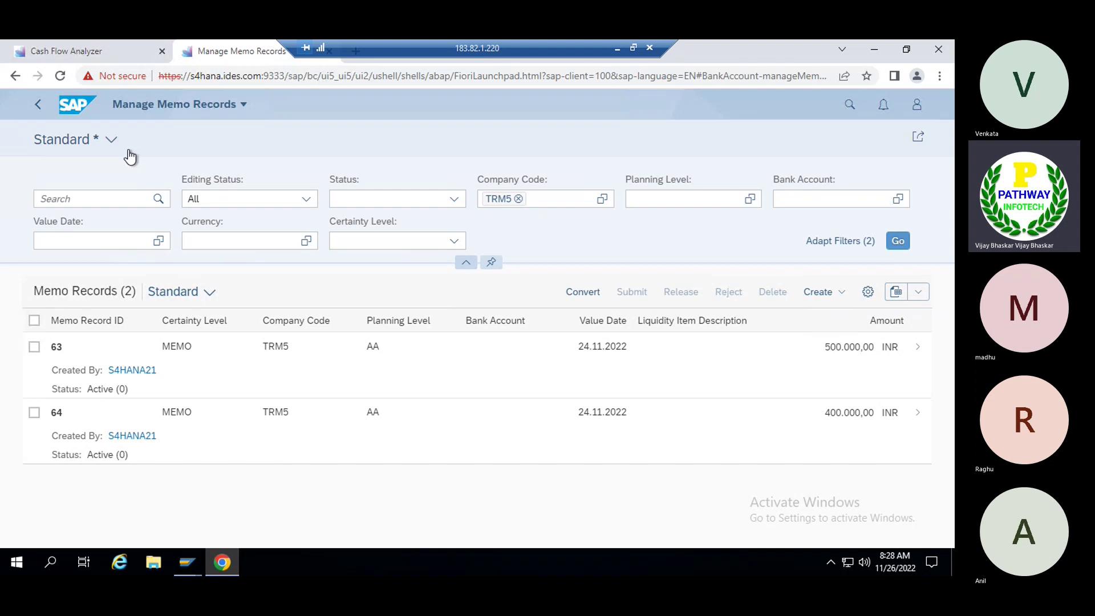
Compare the Cash Flow Analyzer totals with the liquidity calculation on Sheet4 of the TRM Session workbook
click(76, 50)
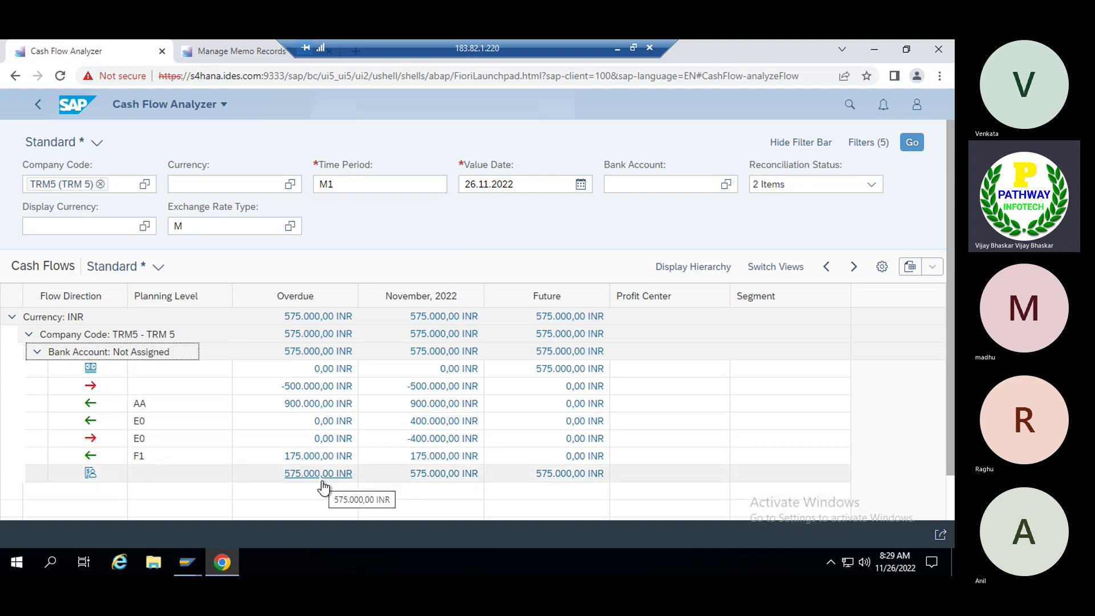
click(616, 50)
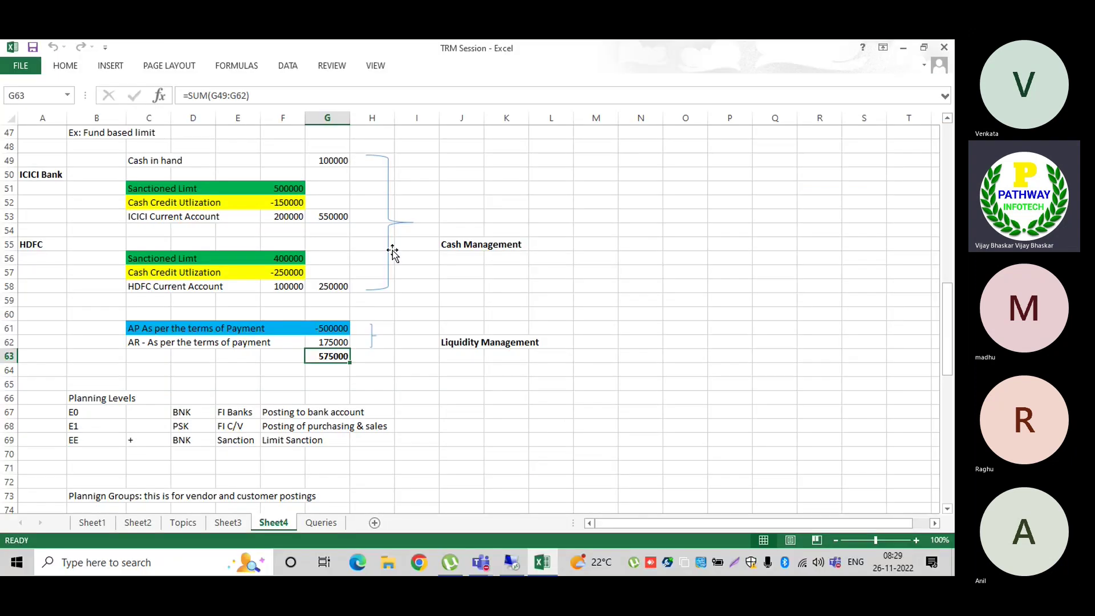
click(241, 398)
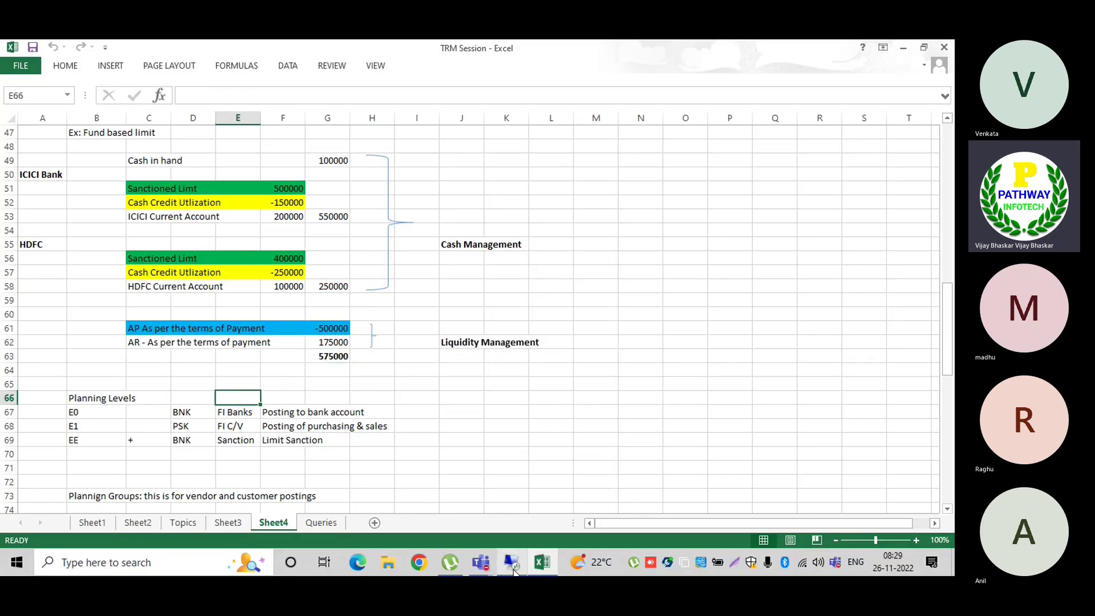
click(513, 566)
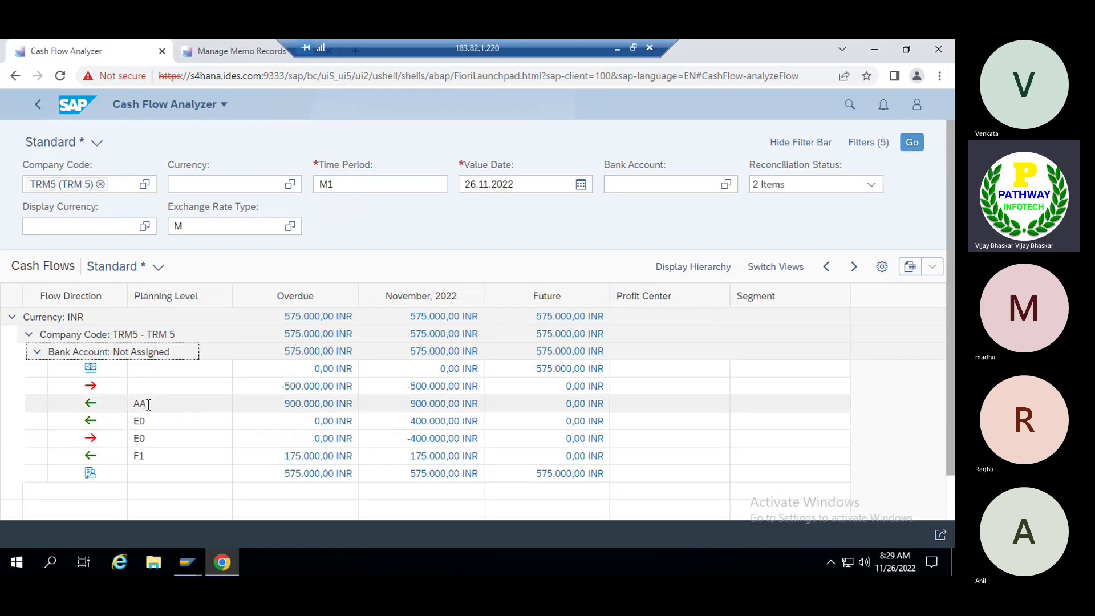
Compare the planning level AA row in Cash Flow Analyzer with the planning level of memo record 63
click(148, 404)
drag(147, 404, 135, 403)
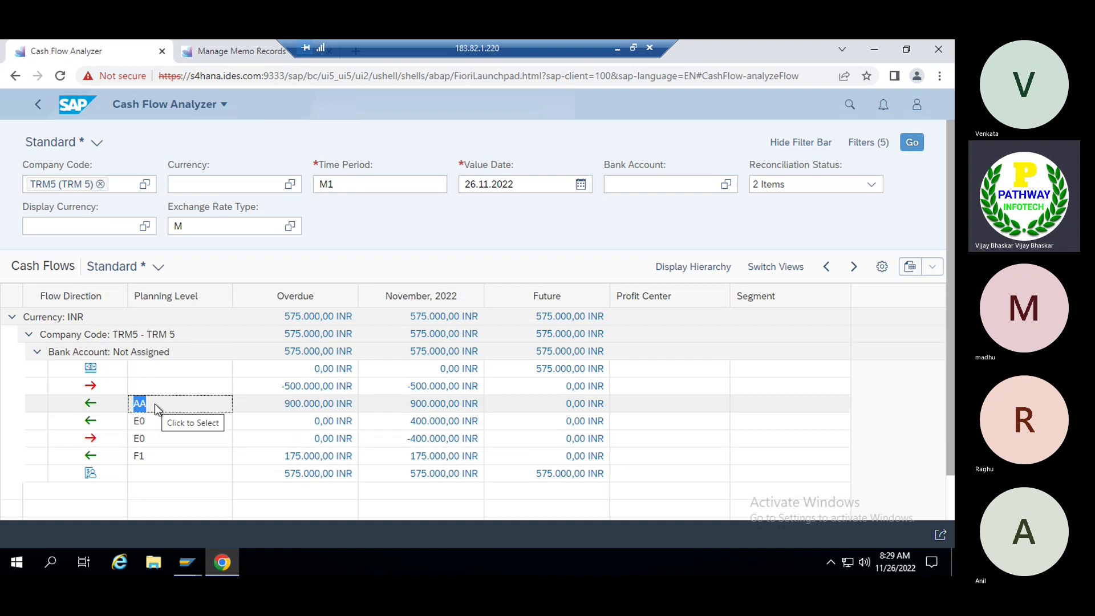
click(155, 404)
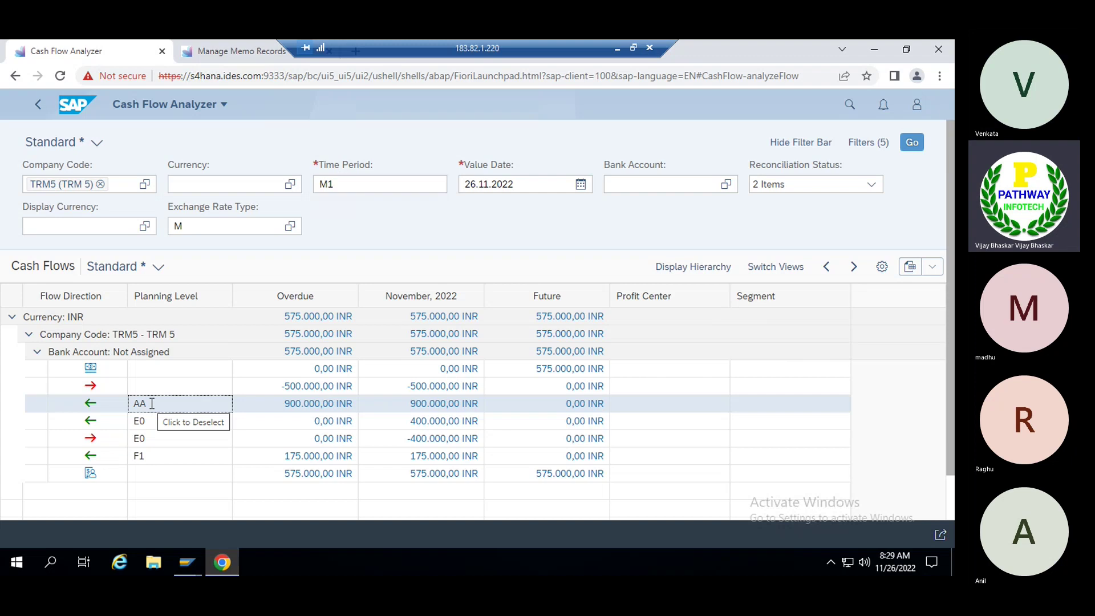
drag(152, 403, 134, 403)
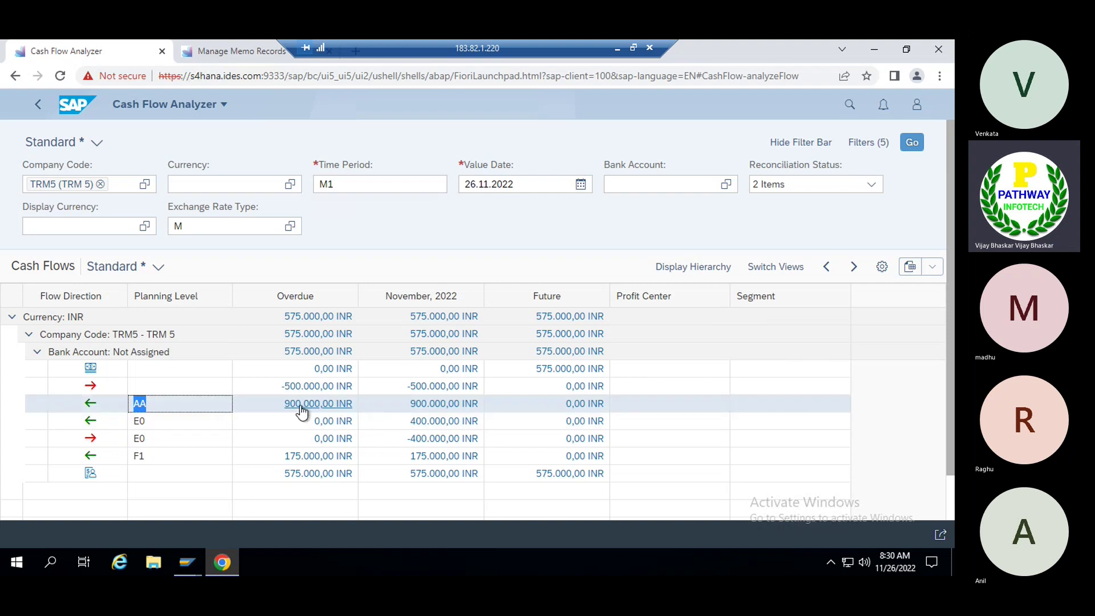
key(alt+Tab)
key(alt+shift+Tab)
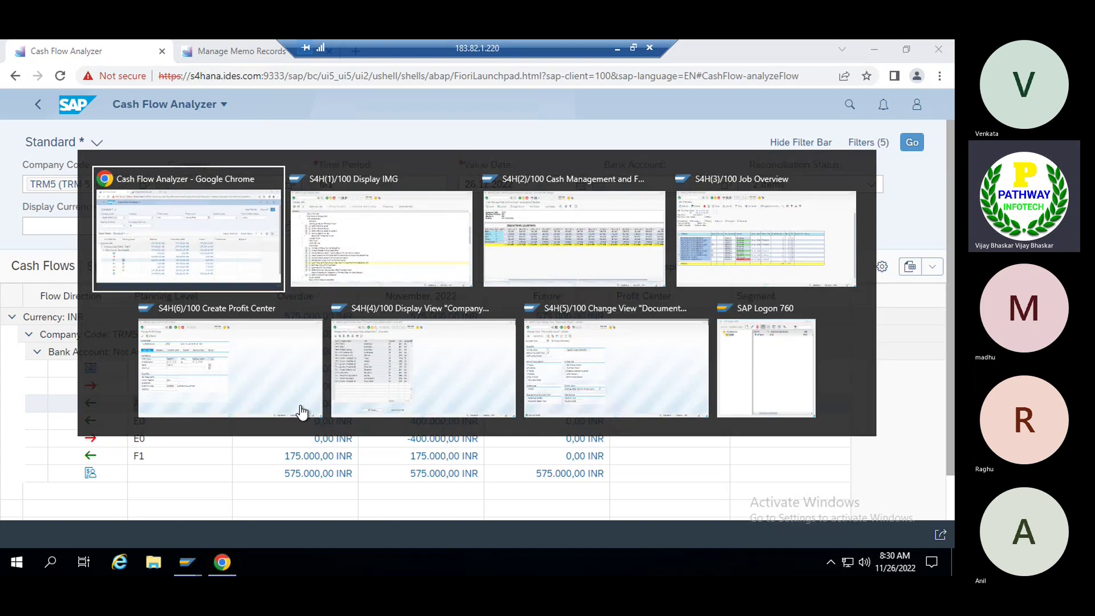
click(235, 50)
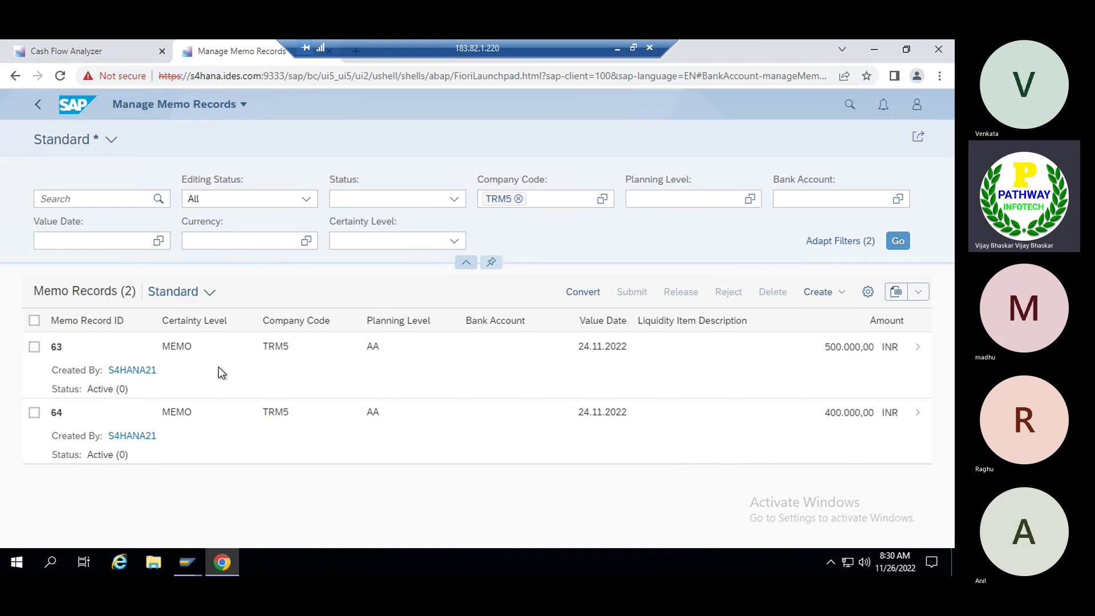
drag(383, 351, 363, 352)
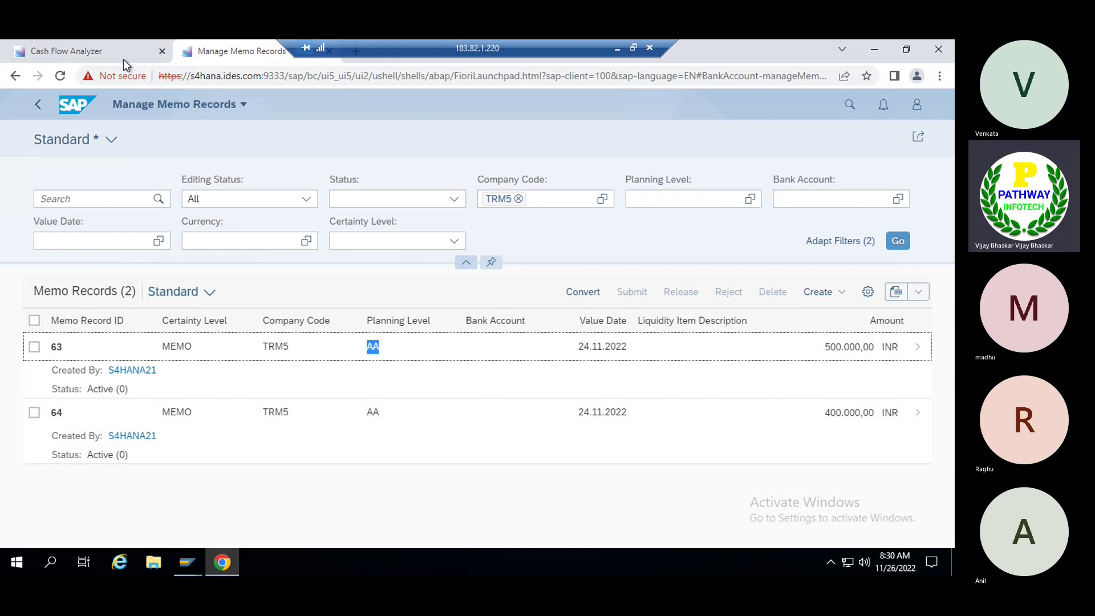
click(119, 57)
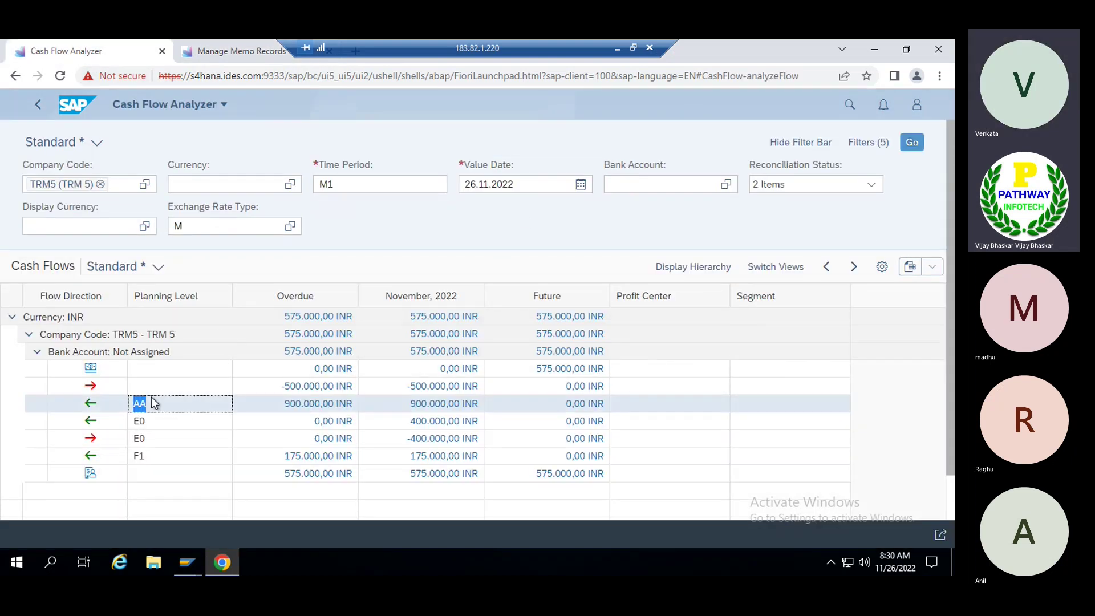
Open Check Cash Flow Items for the planning level AA amount in November 2022, dismissing the link list definition unchanged
click(437, 405)
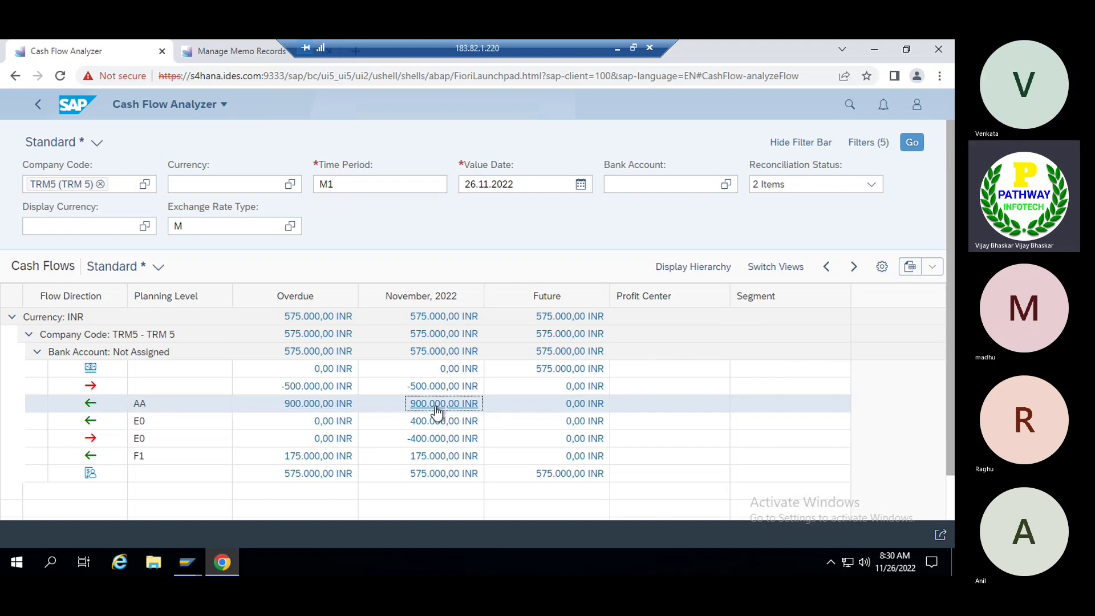
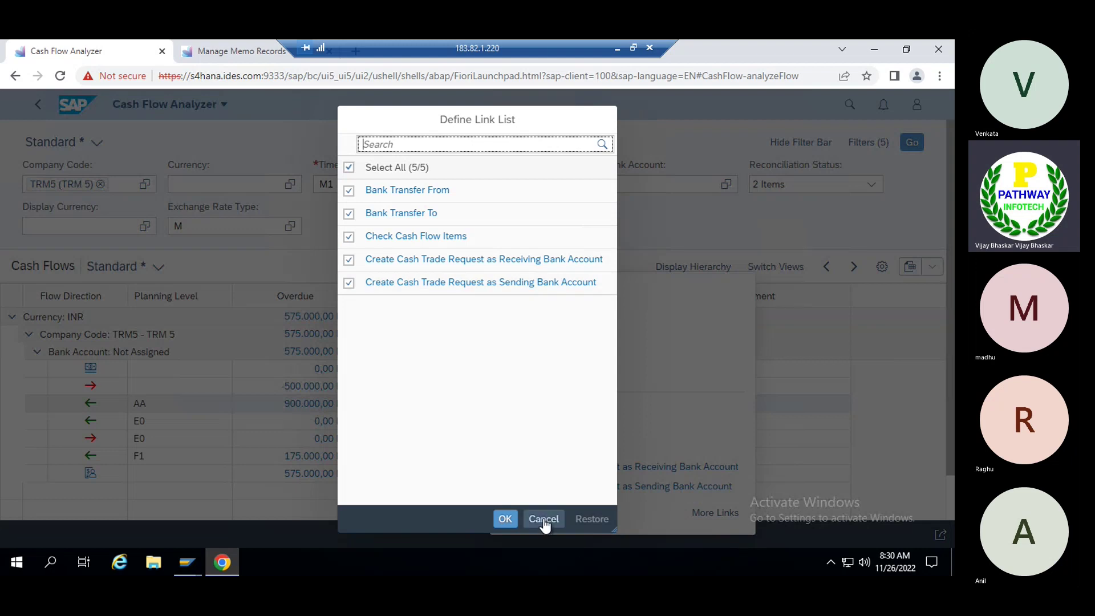
click(543, 519)
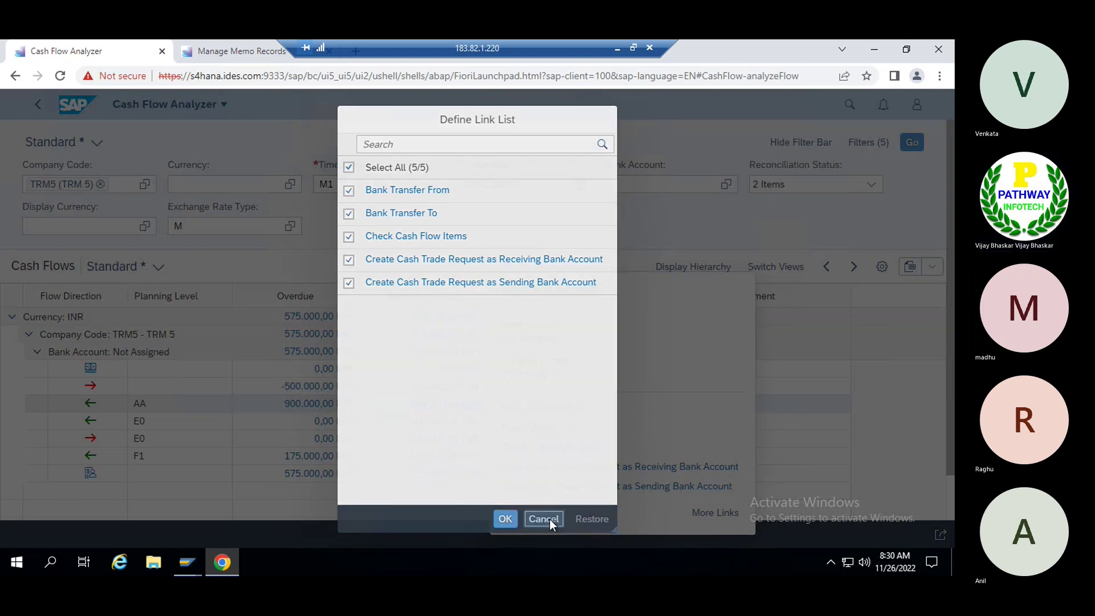
click(549, 519)
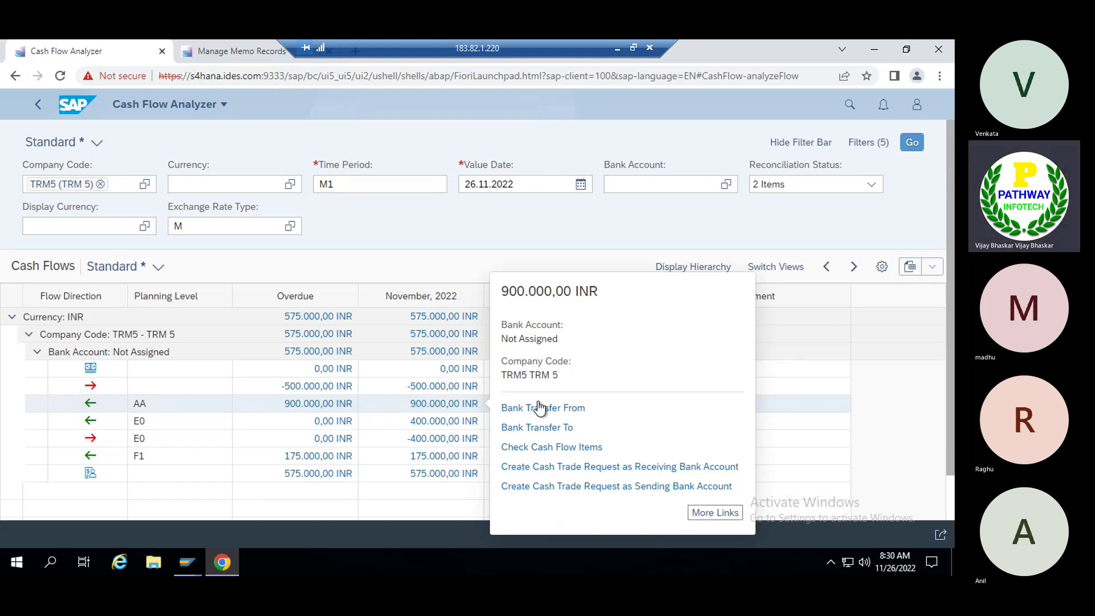
click(547, 454)
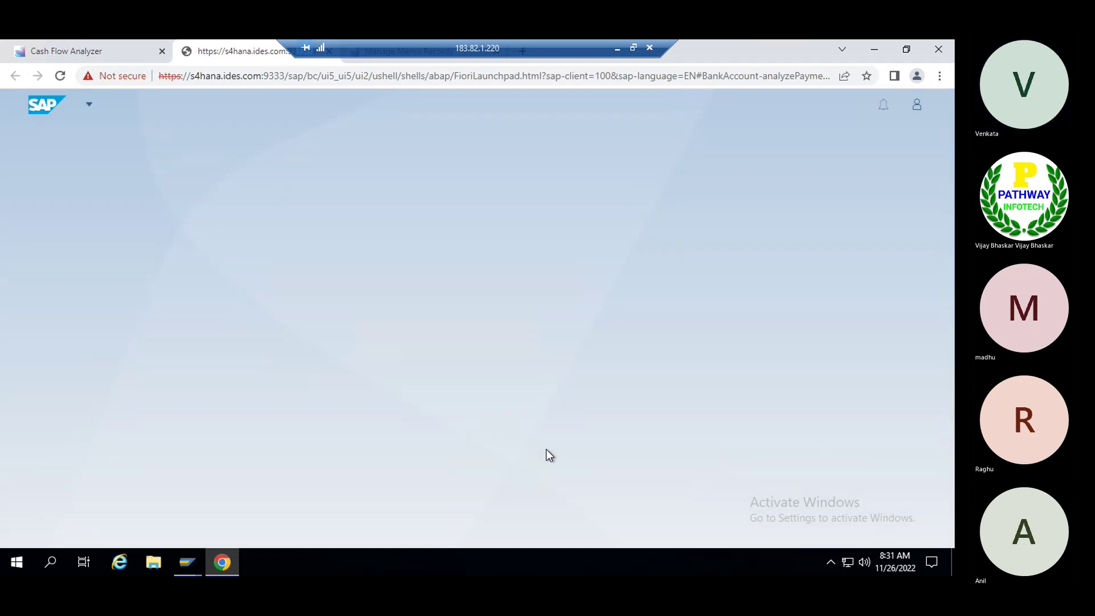
Check the planning level AA documents in Check Cash Flow Items against the cash flow rows in Cash Flow Analyzer
click(96, 50)
click(492, 226)
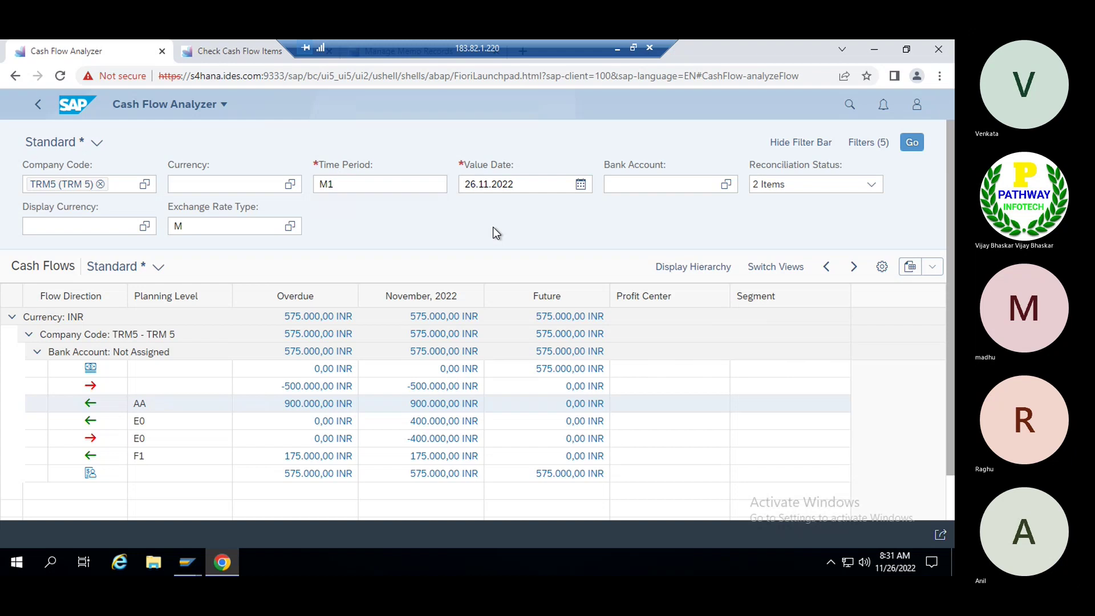
click(223, 57)
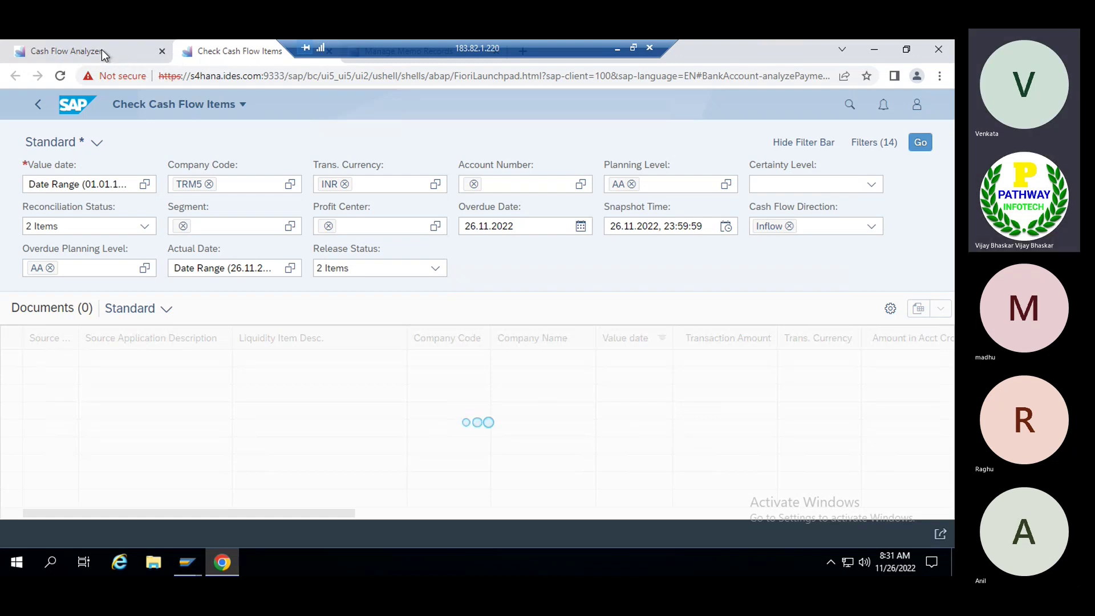
click(81, 52)
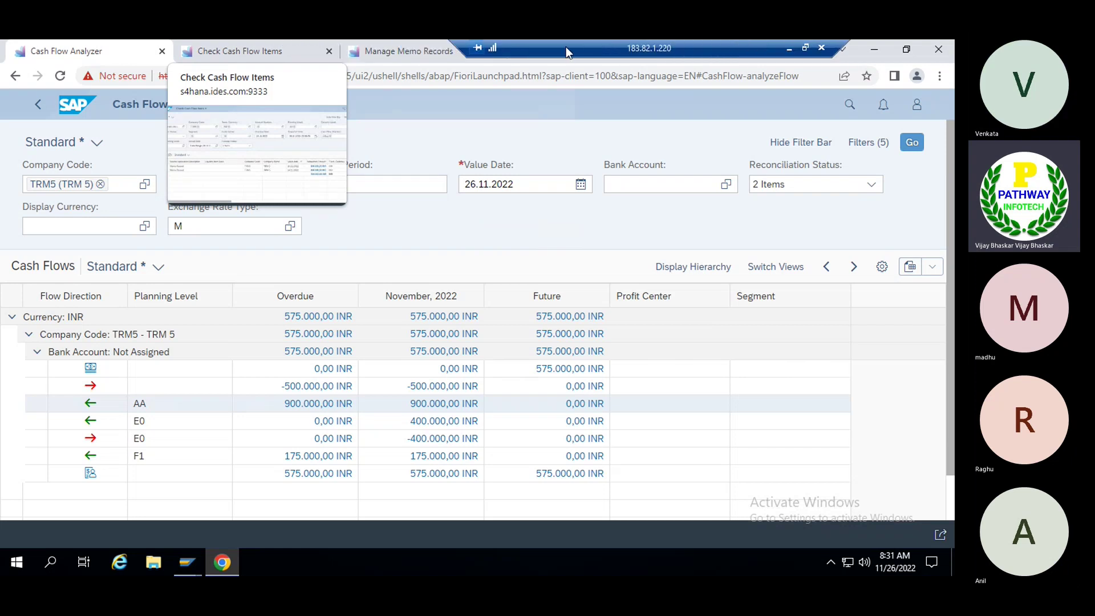
Open memo record 63 in Manage Memo Records, check its expiration date and put the record into edit mode
click(391, 53)
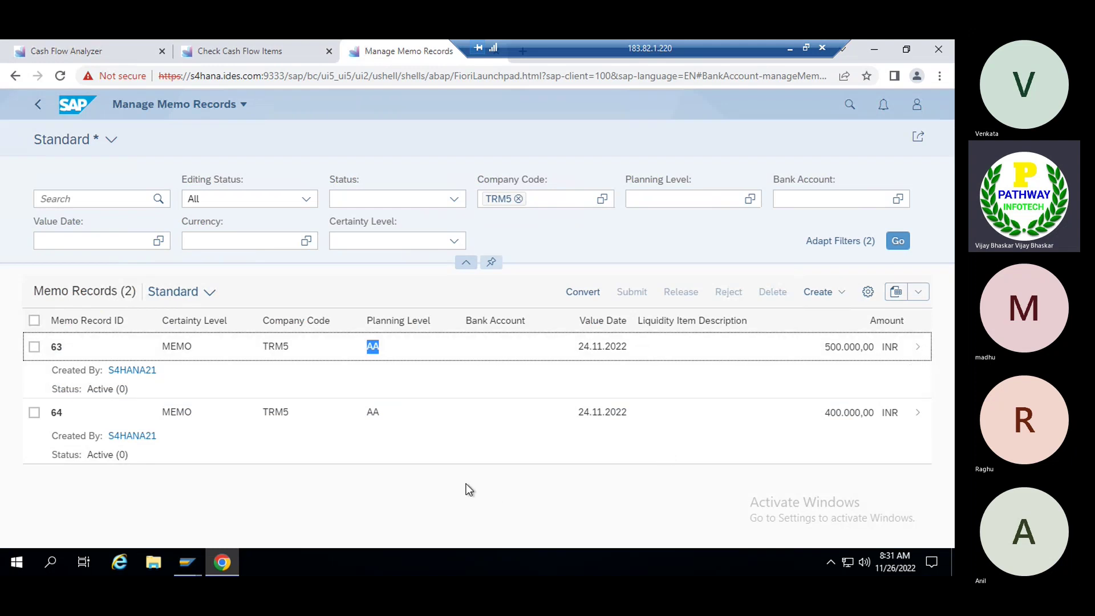
click(917, 352)
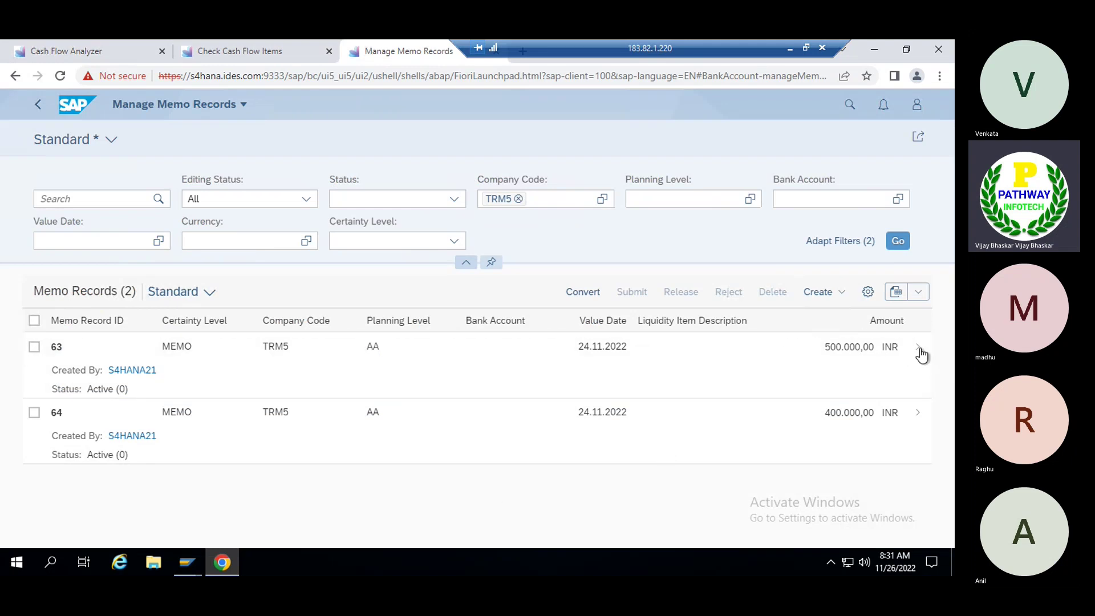
click(920, 351)
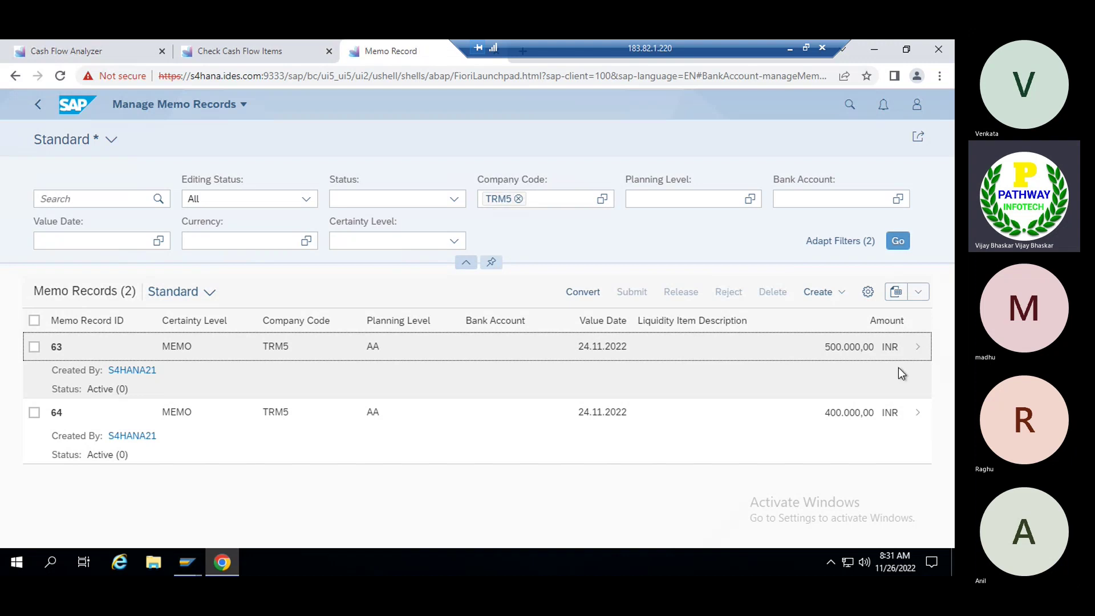
click(899, 367)
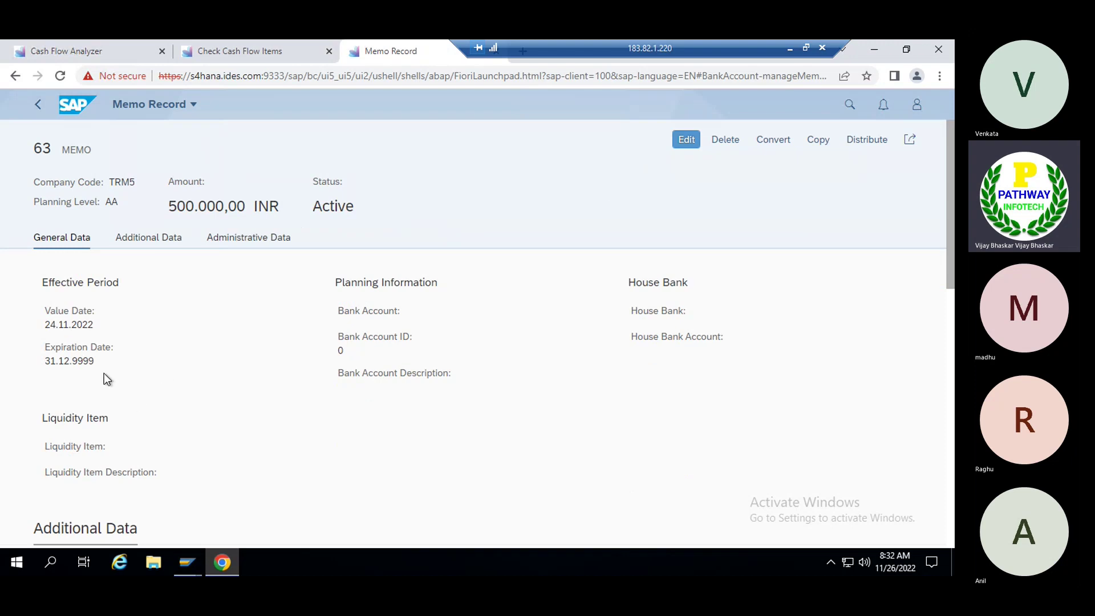
drag(96, 361, 45, 346)
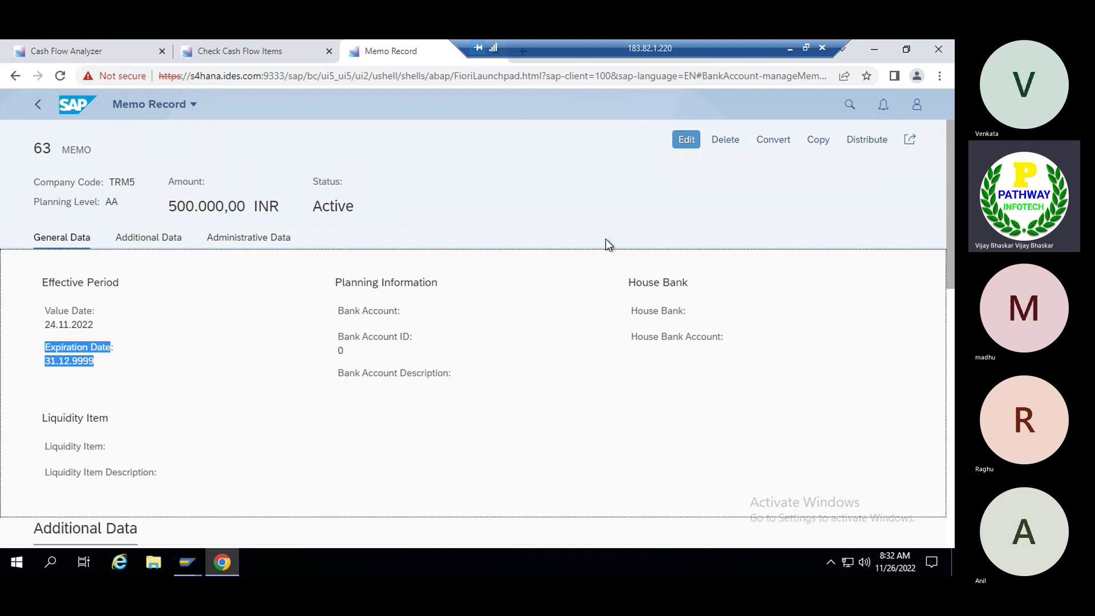
click(684, 144)
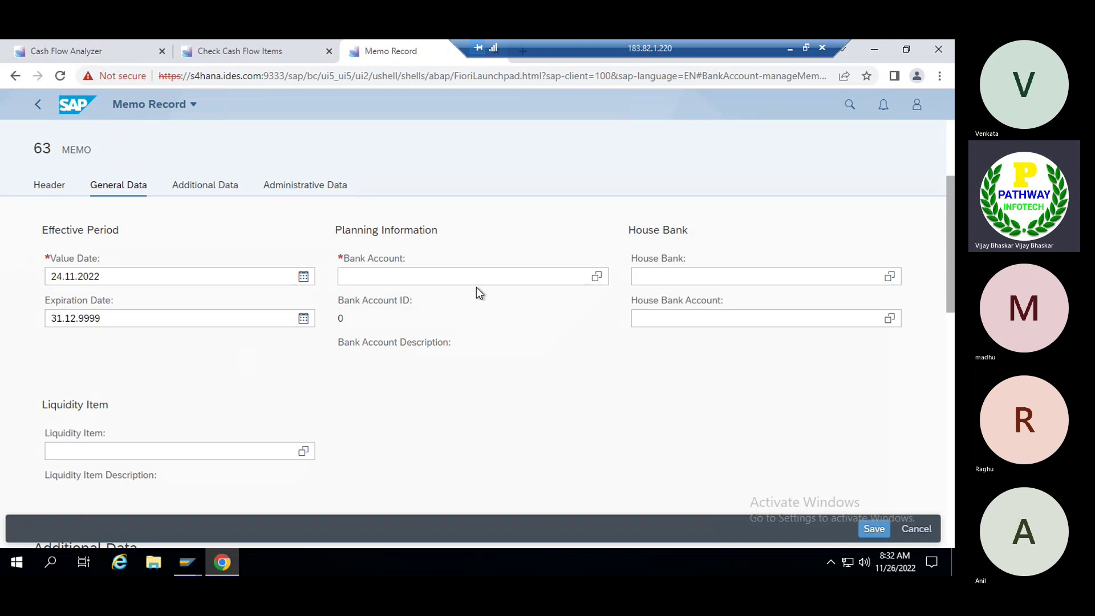
Clear the expiration date of memo record 63
click(129, 321)
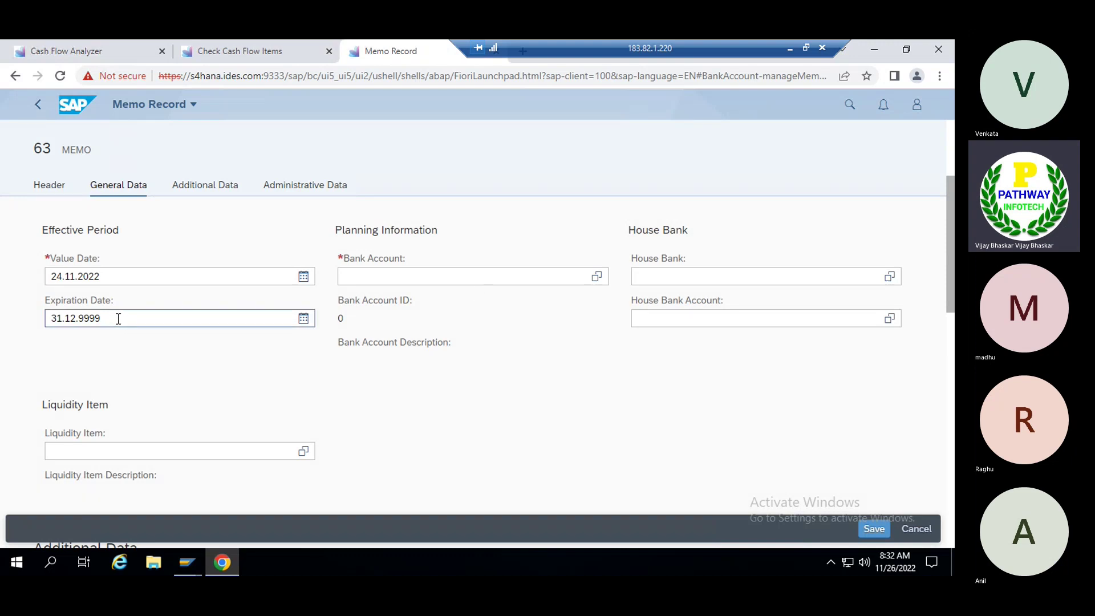
key(BackSpace)
key(BackSpace)
key(BackSpace)
key(BackSpace)
key(BackSpace)
key(BackSpace)
key(BackSpace)
key(BackSpace)
key(BackSpace)
key(BackSpace)
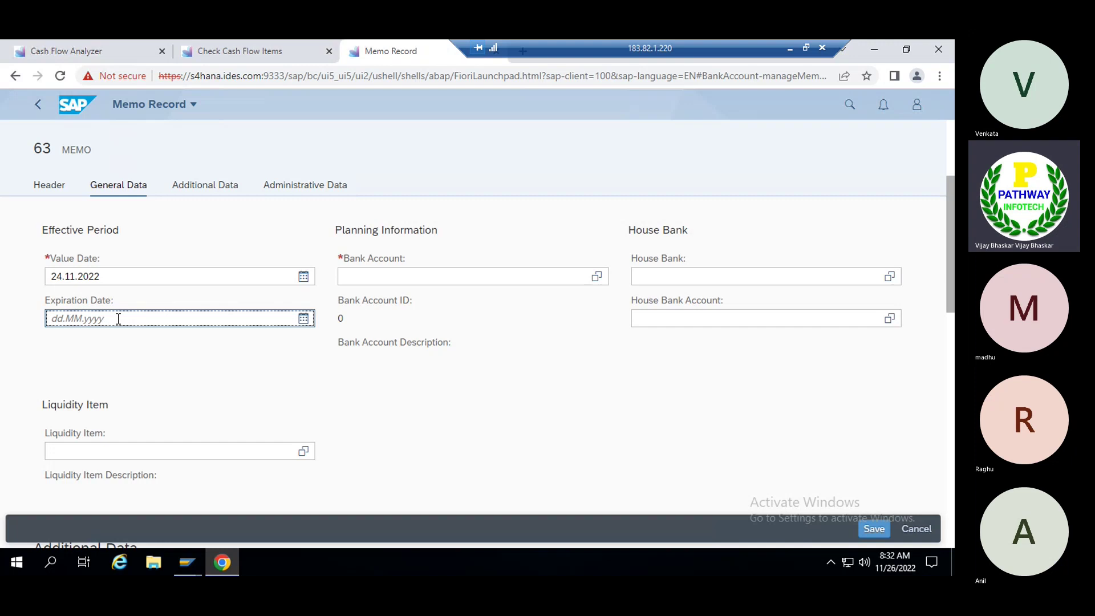
Examine the AA, E0 and F1 planning level rows for company code TRM5 in Cash Flow Analyzer
click(82, 52)
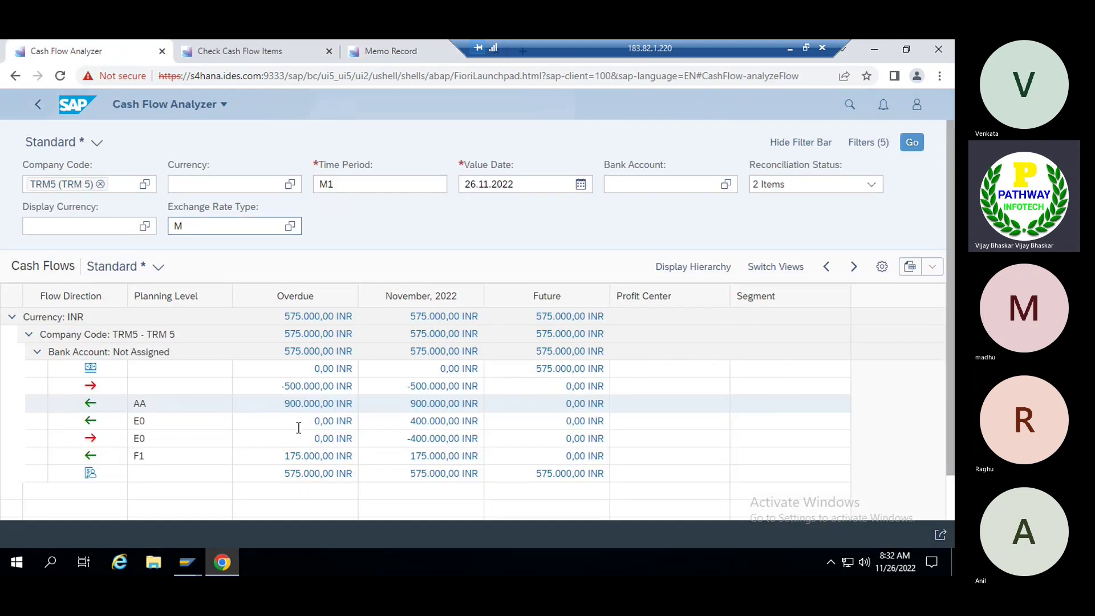
scroll(296, 427, down, 1)
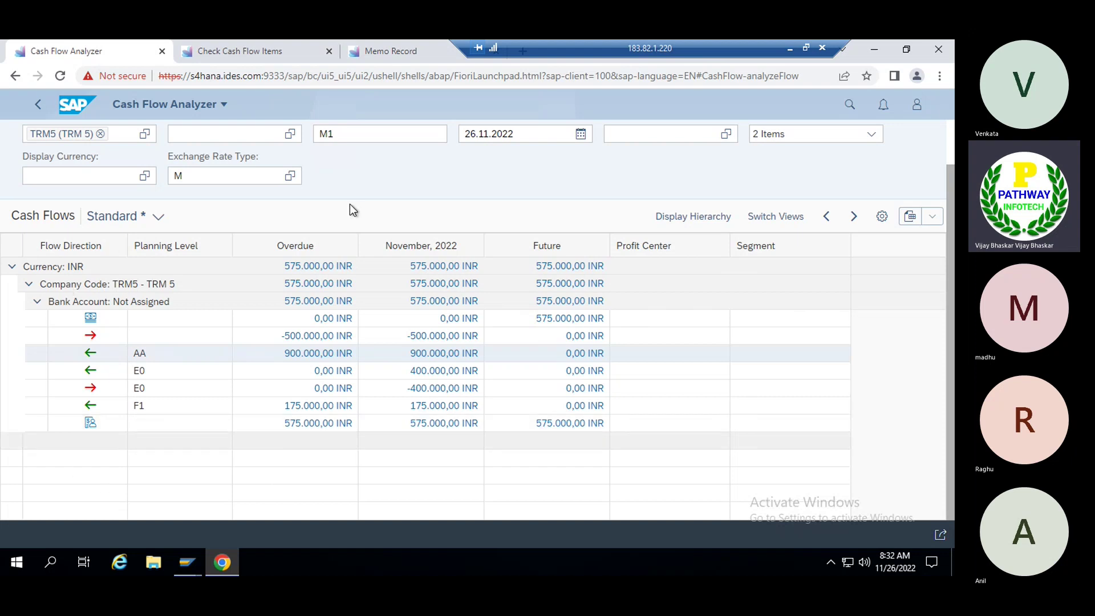
double_click(139, 356)
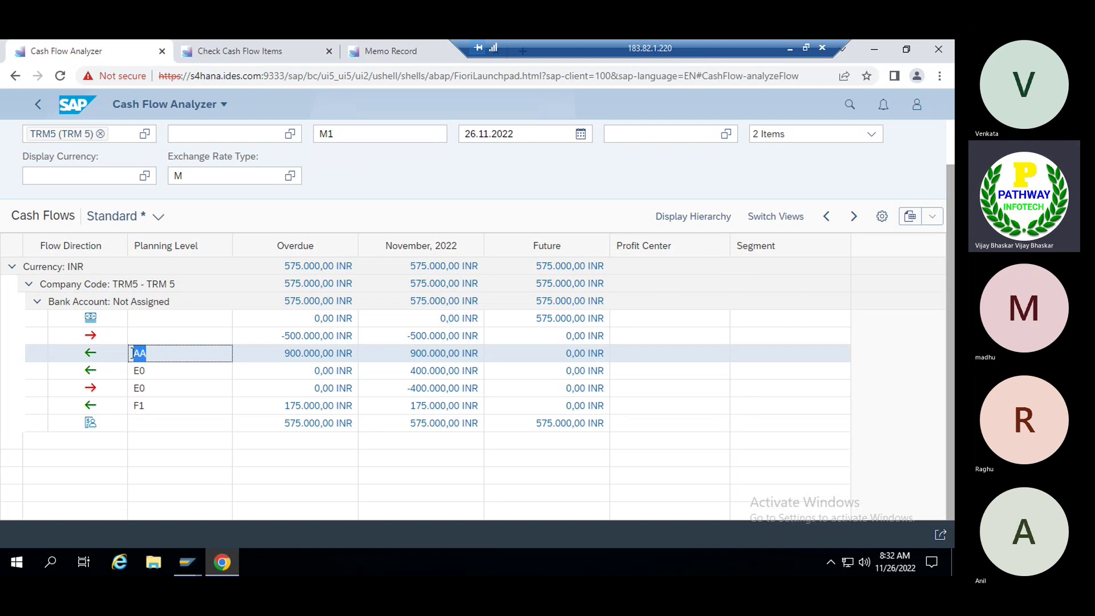
click(159, 371)
click(153, 387)
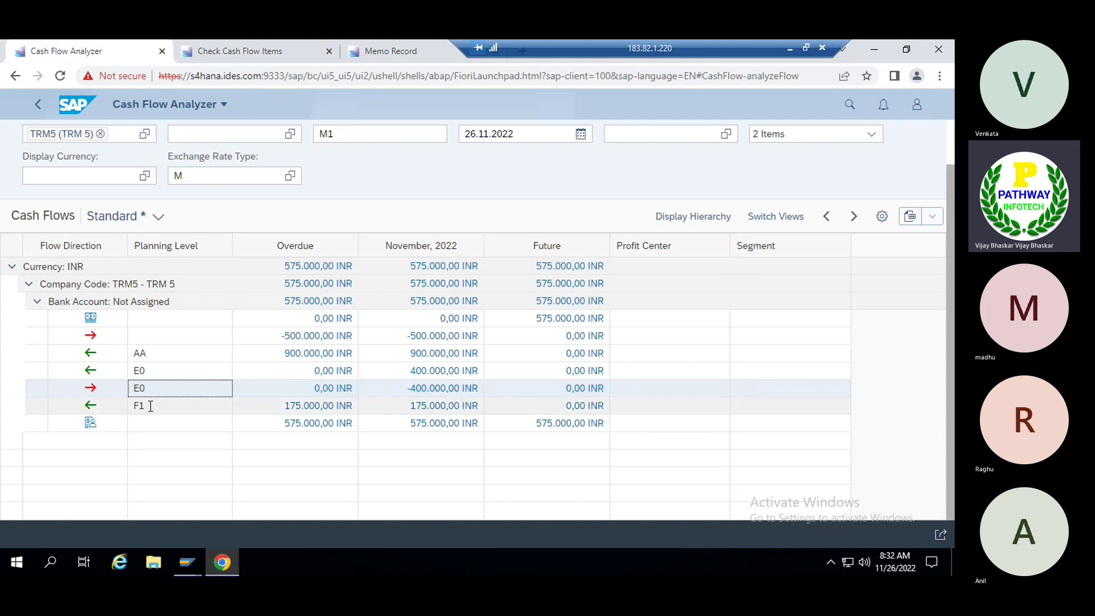
click(151, 405)
click(151, 387)
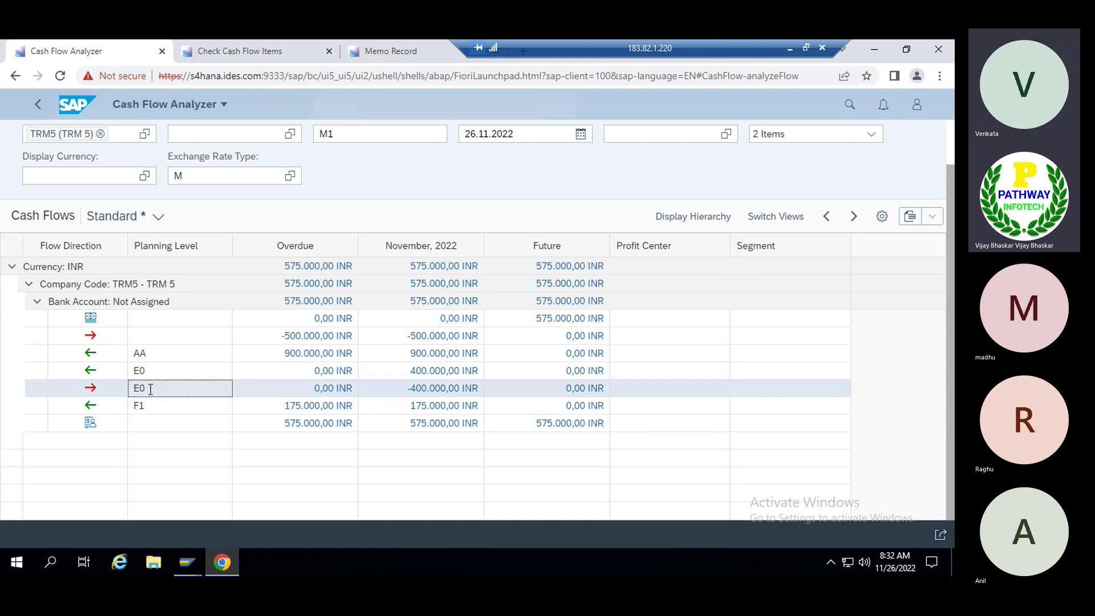
click(151, 371)
drag(149, 354, 131, 352)
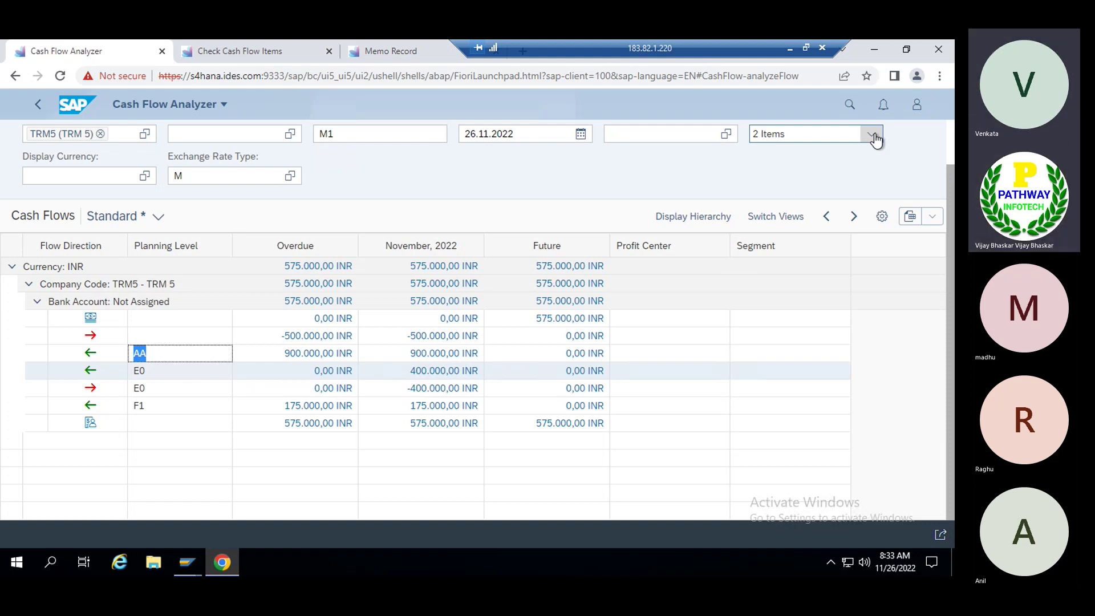
Switch the cash flows to Delta View and expand currency INR, company code TRM5 and the unassigned bank account
click(786, 222)
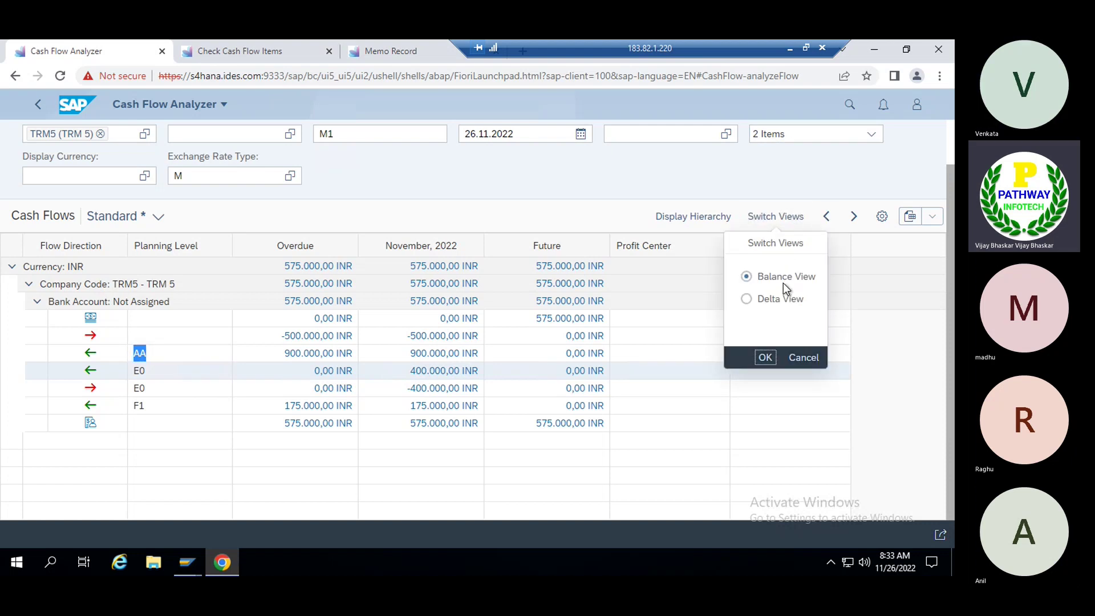
click(748, 299)
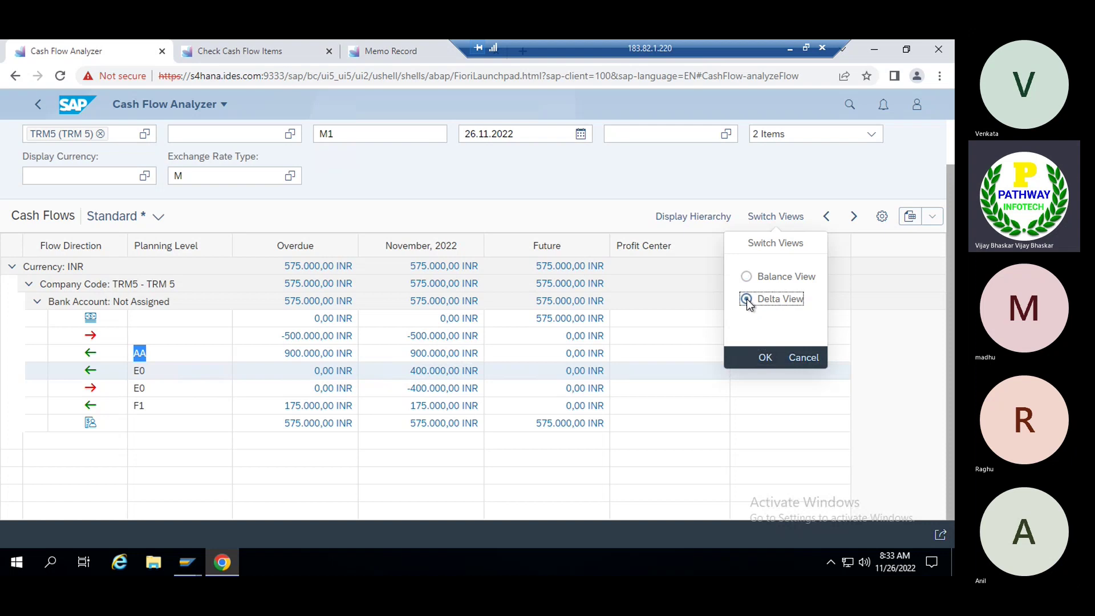
click(763, 356)
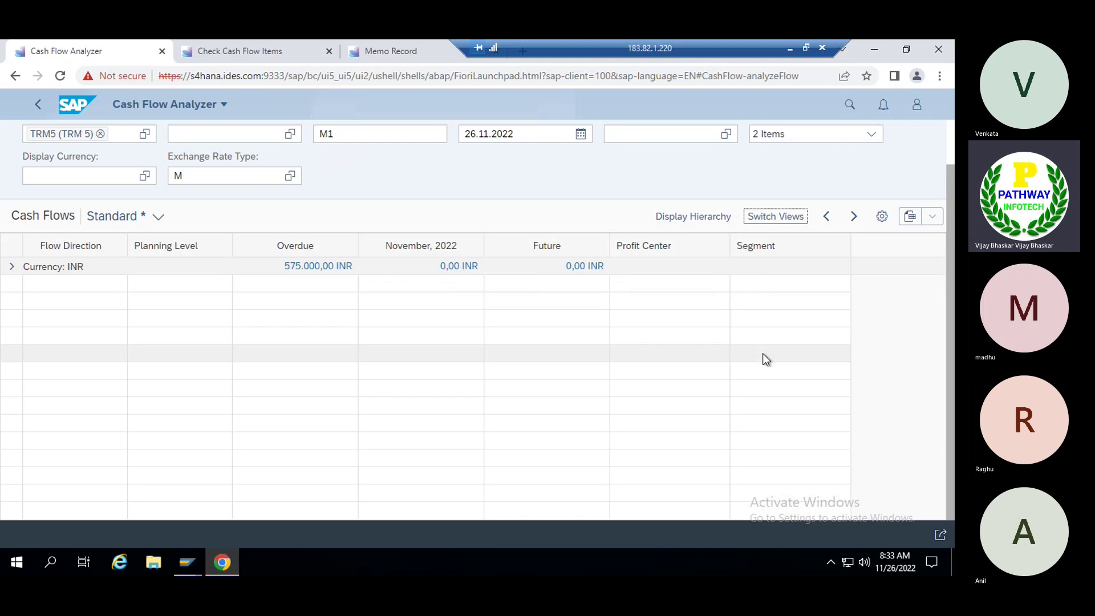
click(11, 266)
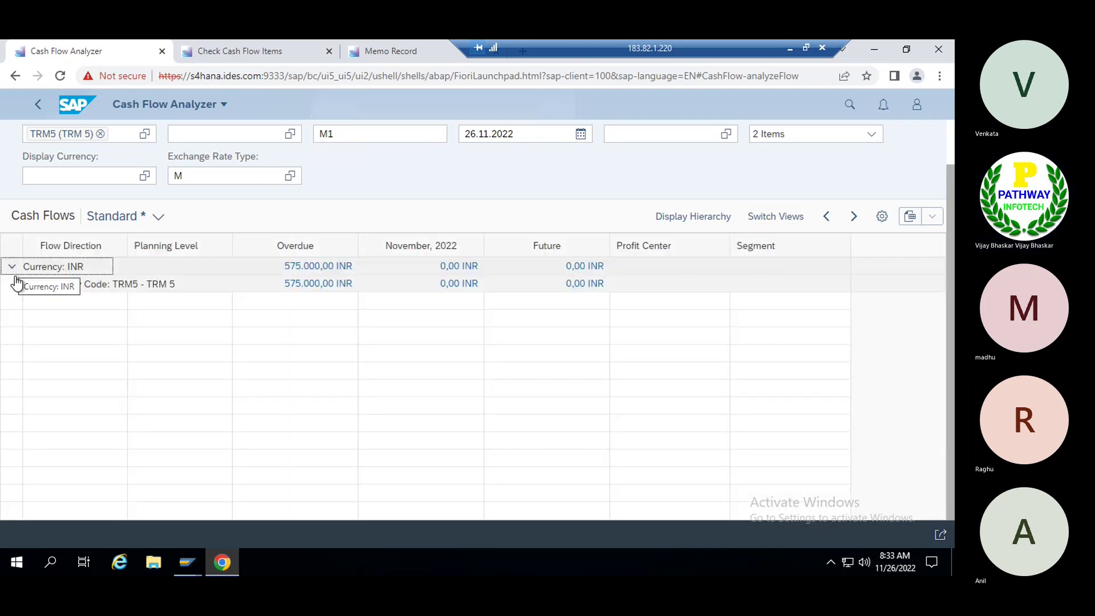
click(29, 285)
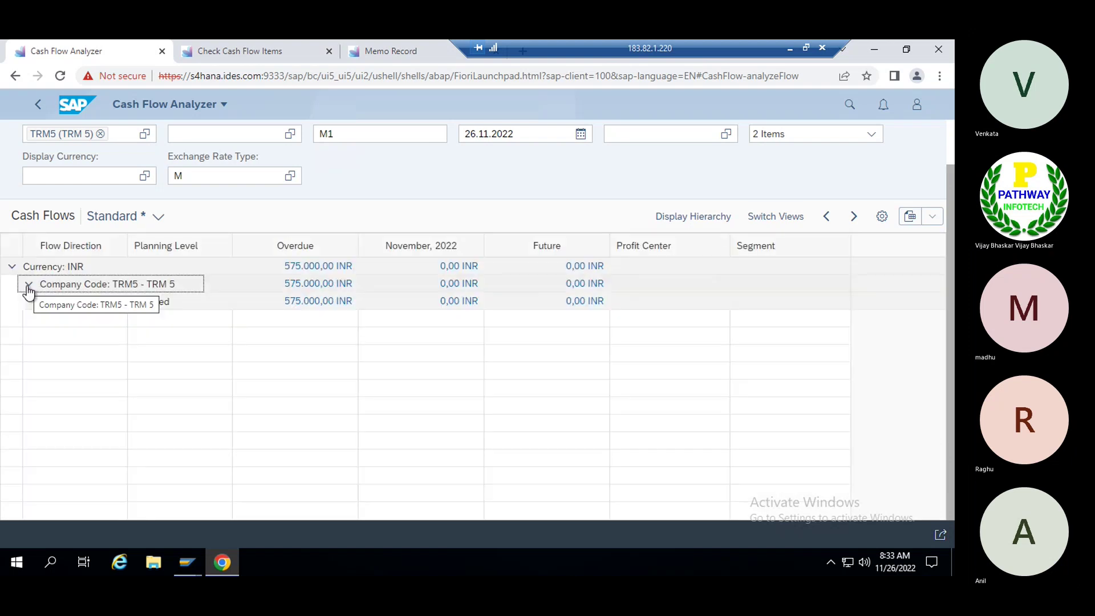
click(37, 303)
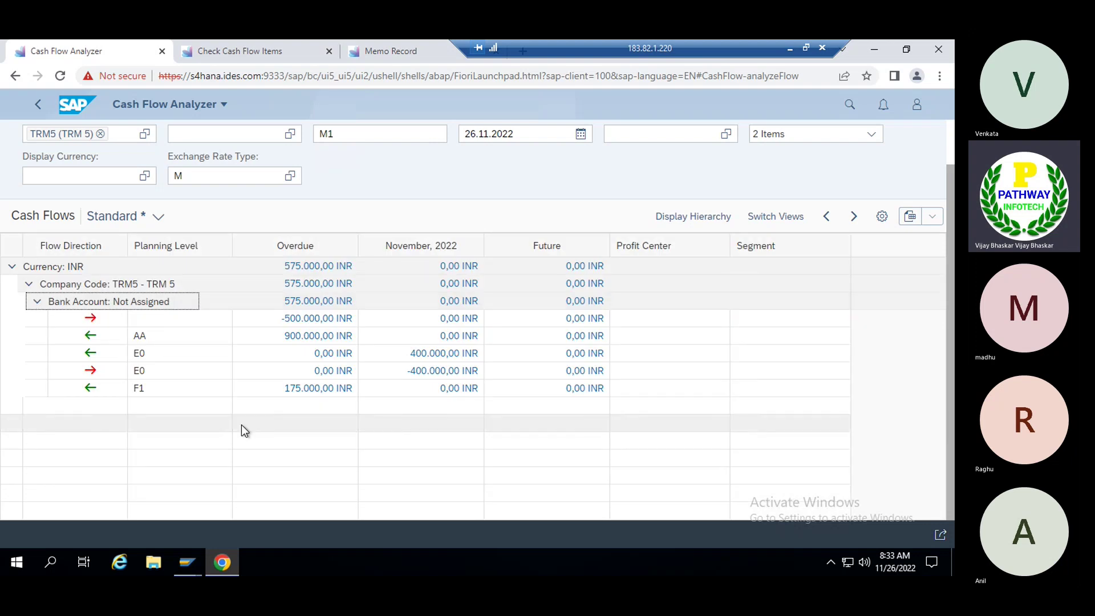
Inspect the overdue amounts of company code TRM5 and its unassigned bank account, keeping Delta View selected
click(768, 223)
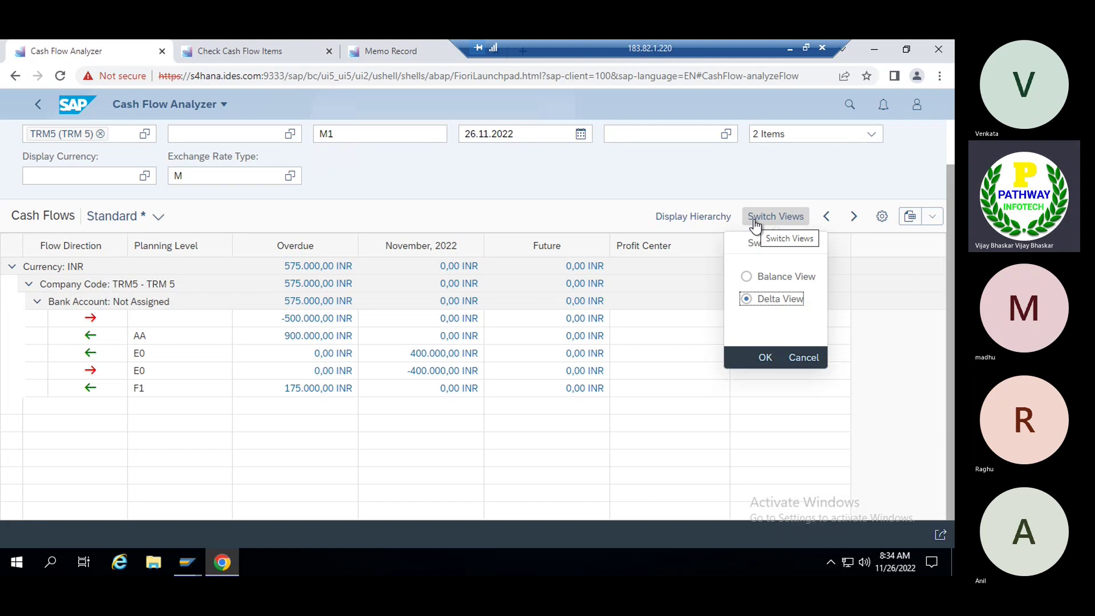
click(295, 291)
double_click(295, 291)
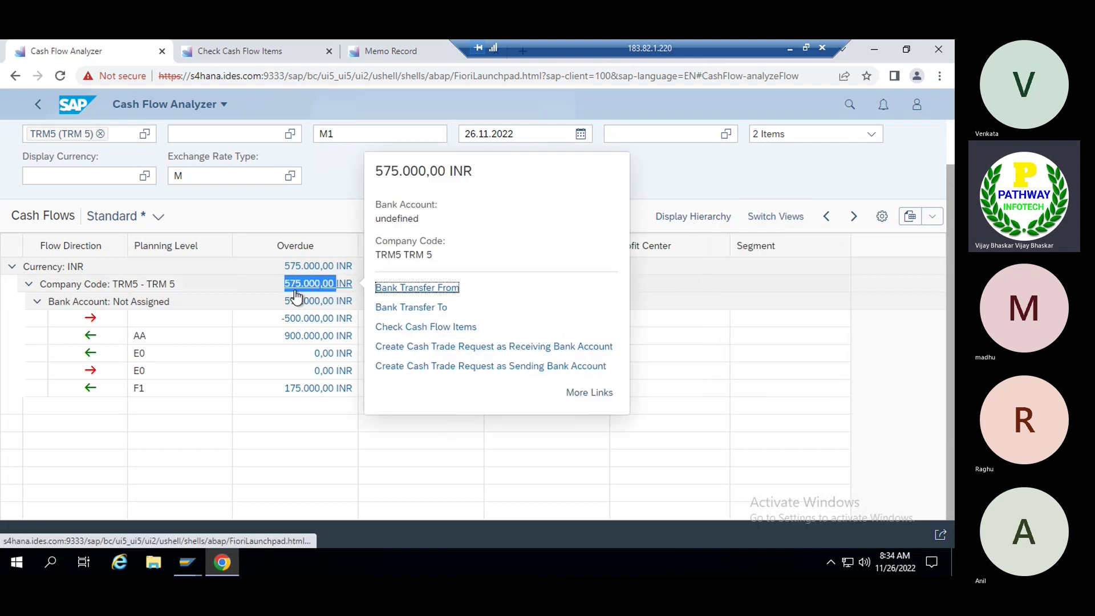
click(306, 299)
click(713, 181)
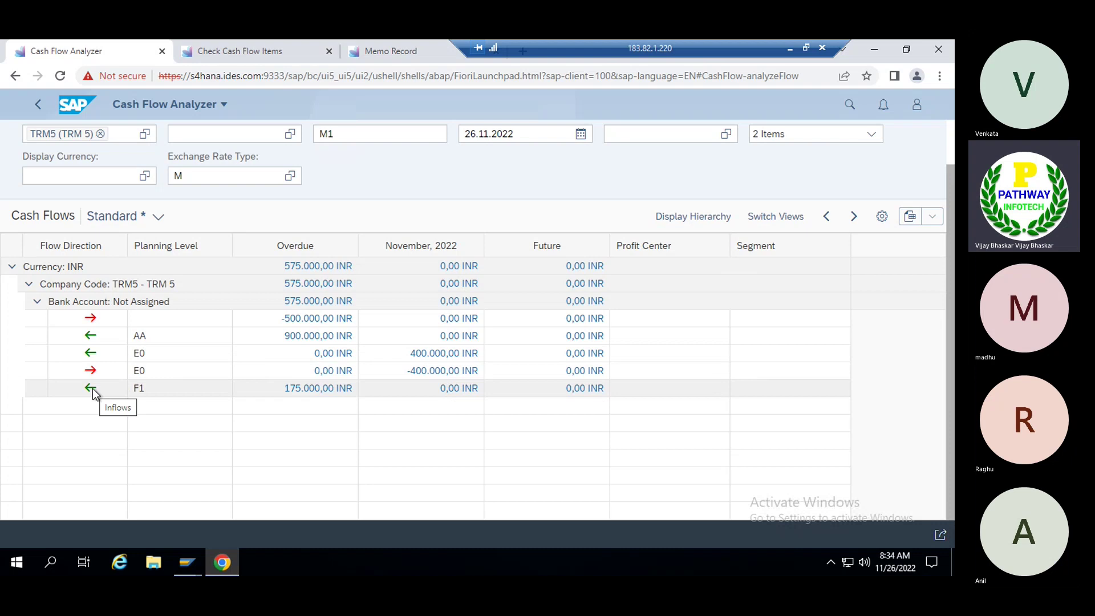
Compare memo record 63 and the planning level AA documents in Check Cash Flow Items with the cash flows in Cash Flow Analyzer
key(ctrl+minus)
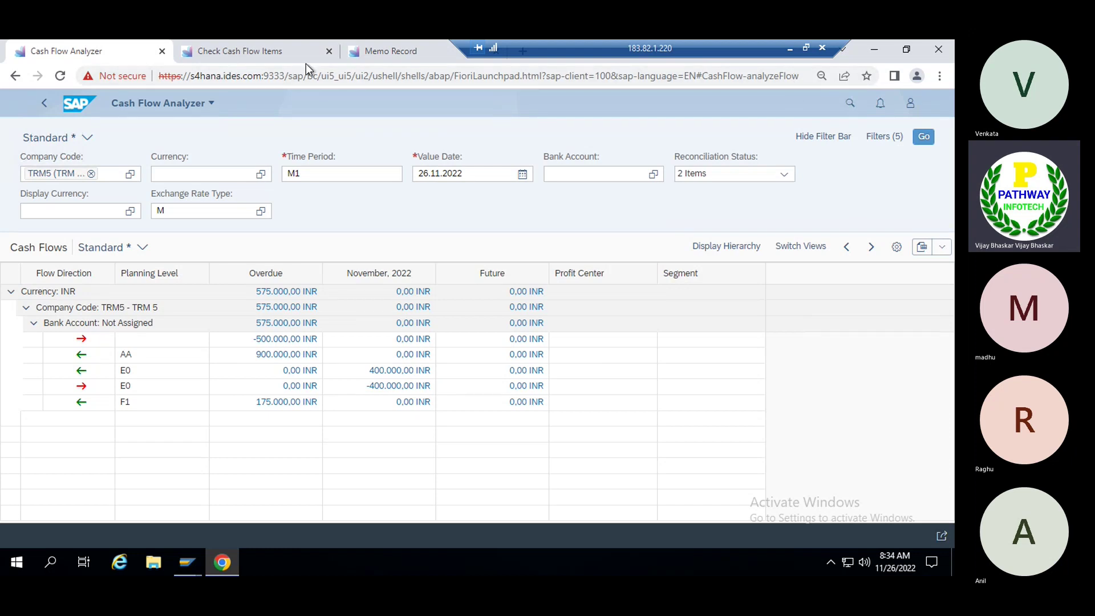
mouse_move(388, 53)
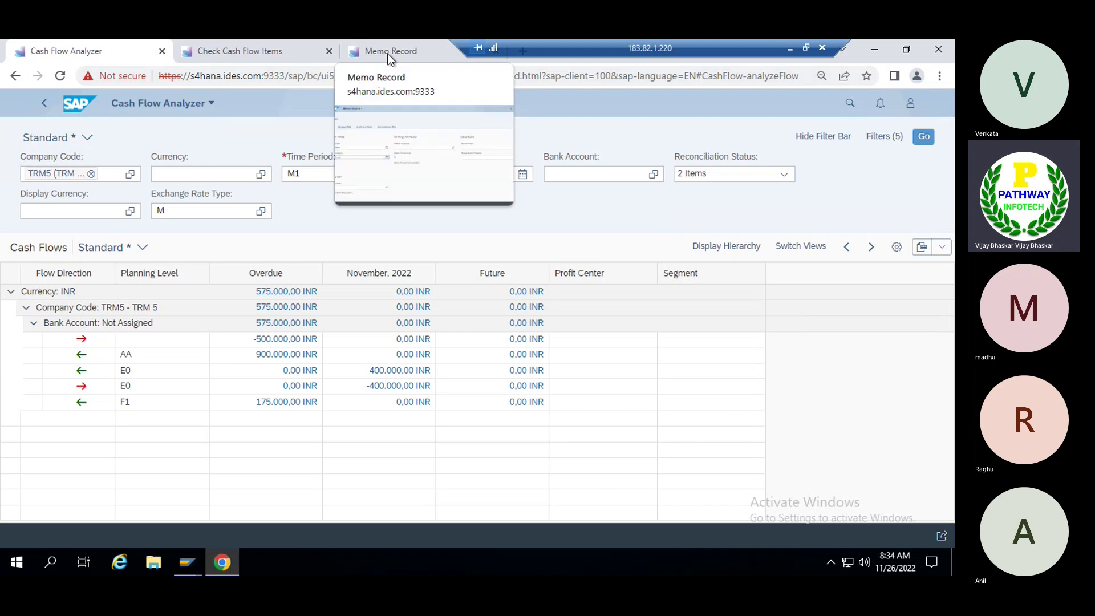
click(386, 51)
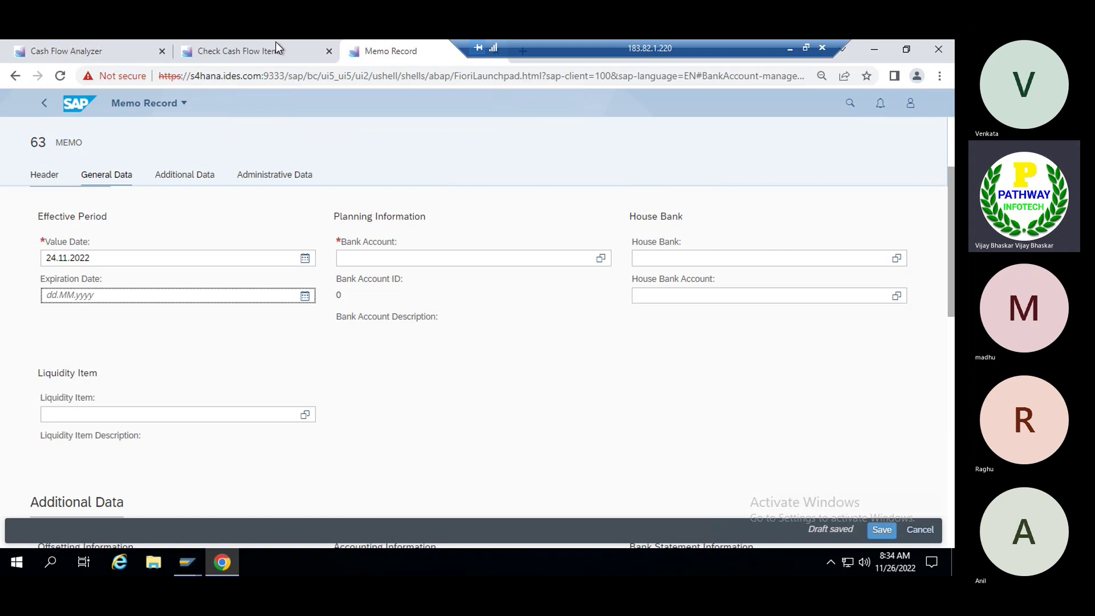
click(236, 54)
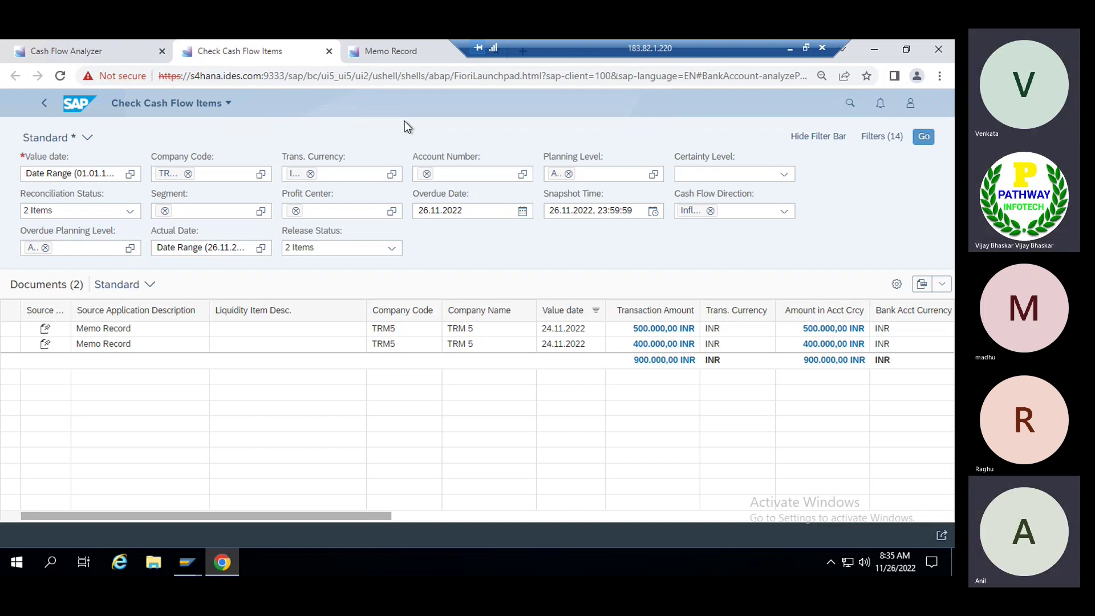
click(110, 55)
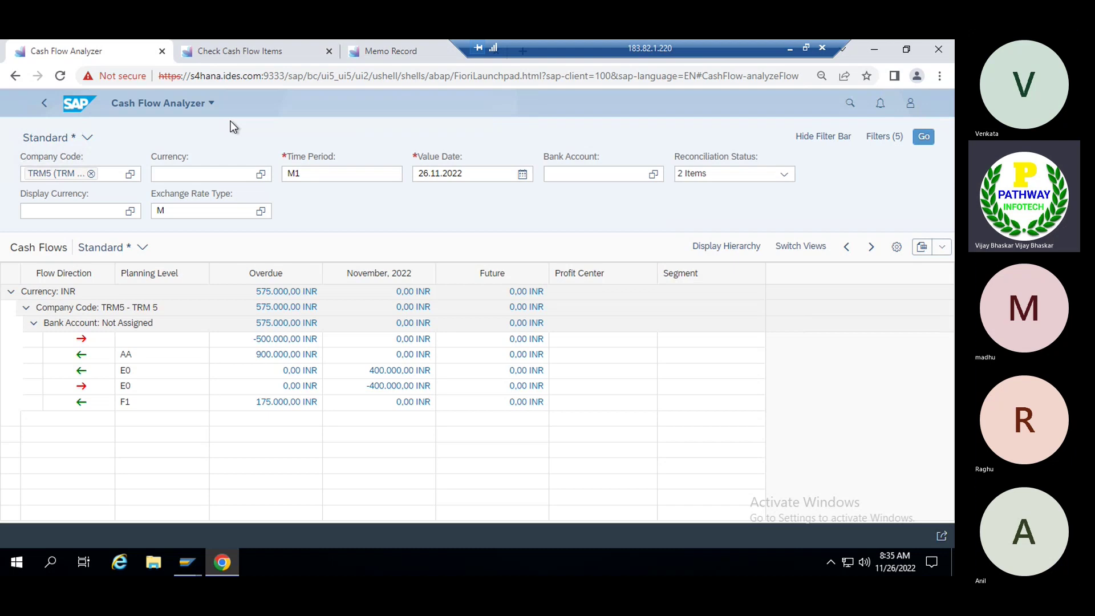
Switch from the remote session to the Microsoft Teams meeting, dismiss the recording notice and open the additional meeting options
click(790, 48)
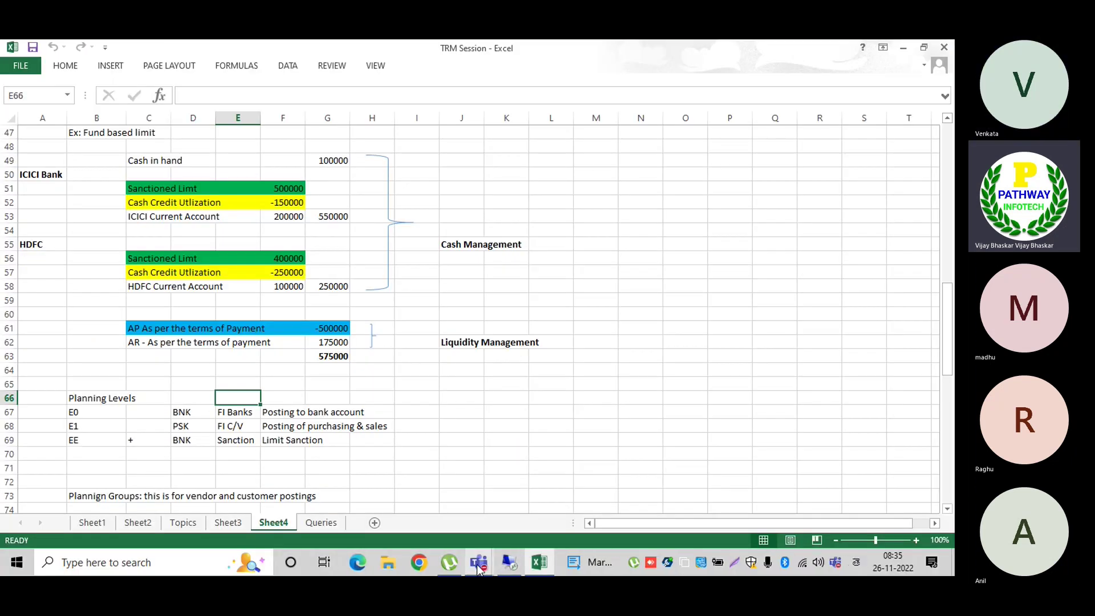
mouse_move(479, 562)
click(461, 488)
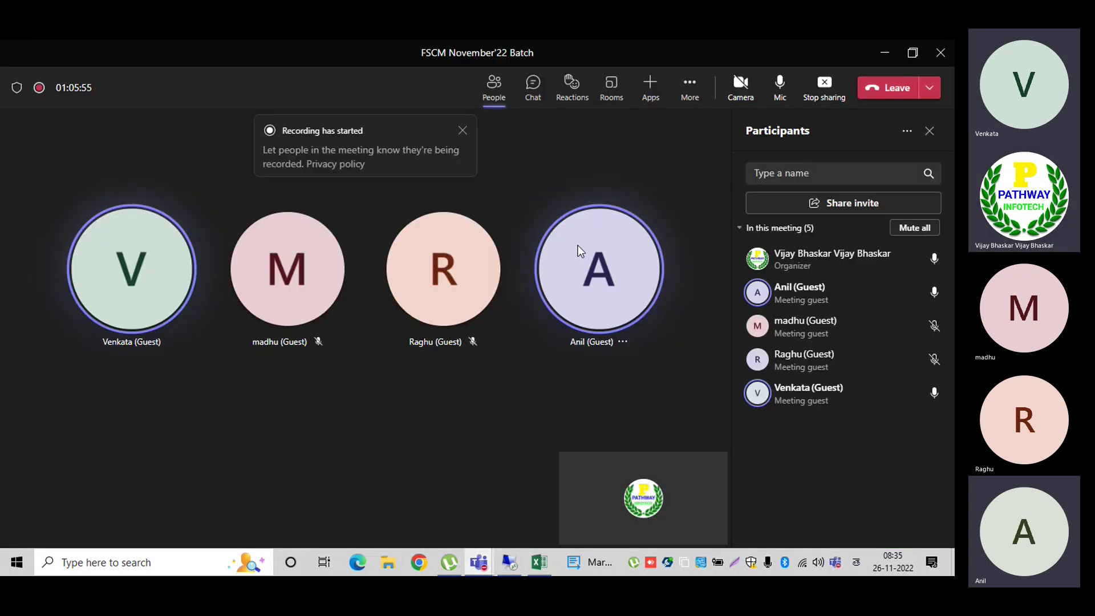
mouse_move(577, 245)
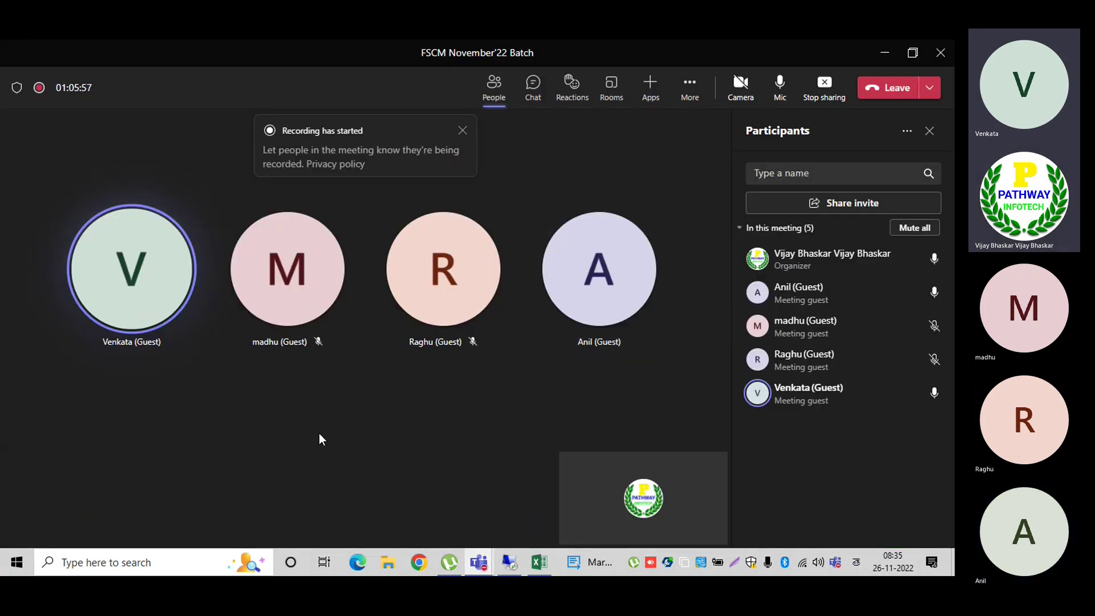
click(461, 132)
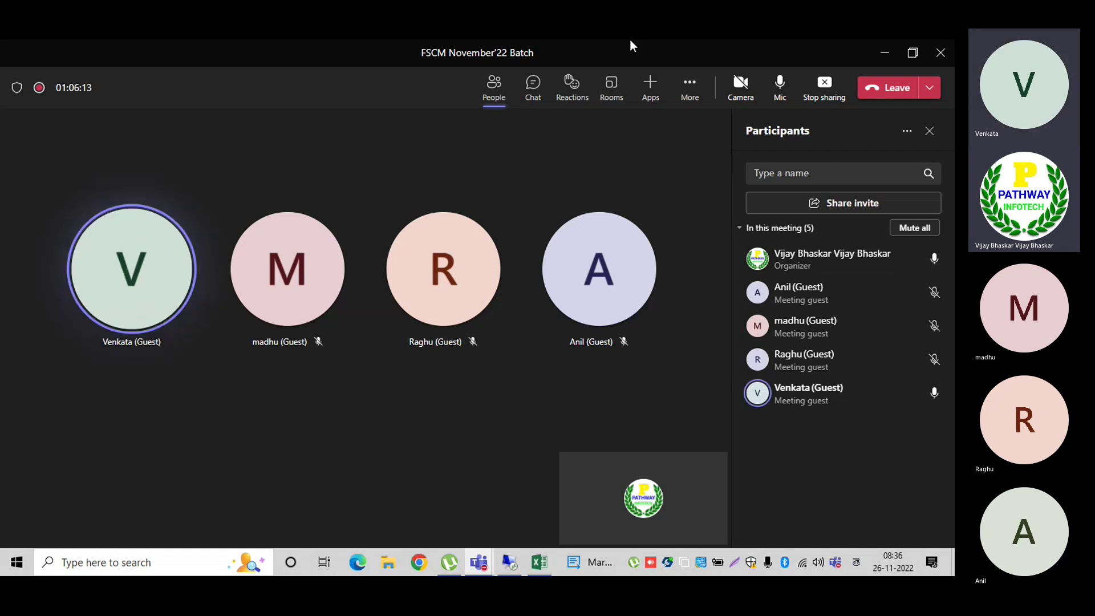
click(690, 85)
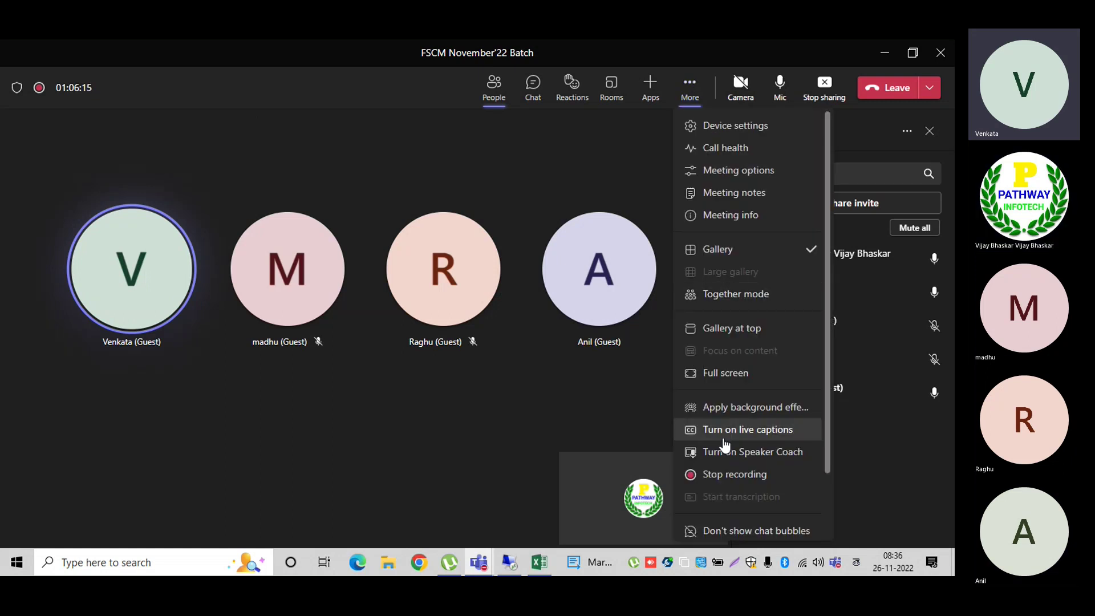